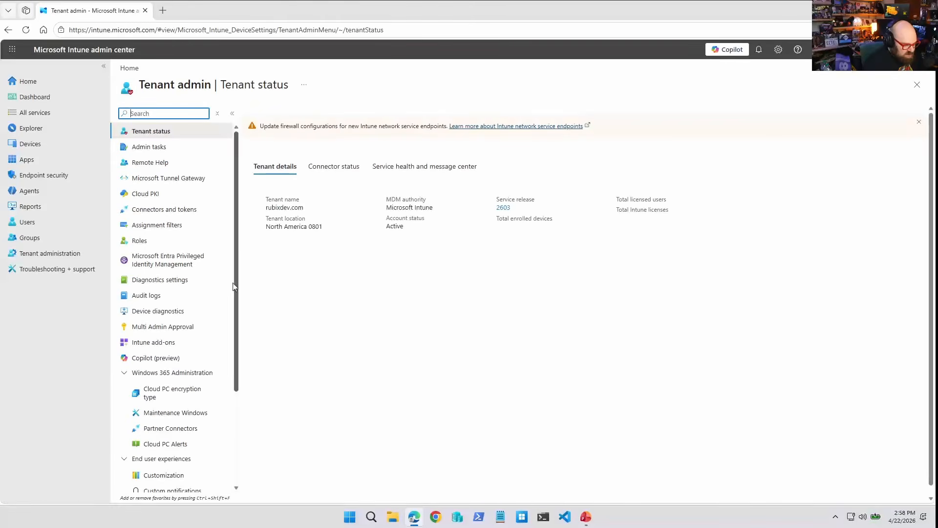
# Set up the Policy Configuration Agent from the Security Copilot agents in the Intune admin center.
pyautogui.click(149, 359)
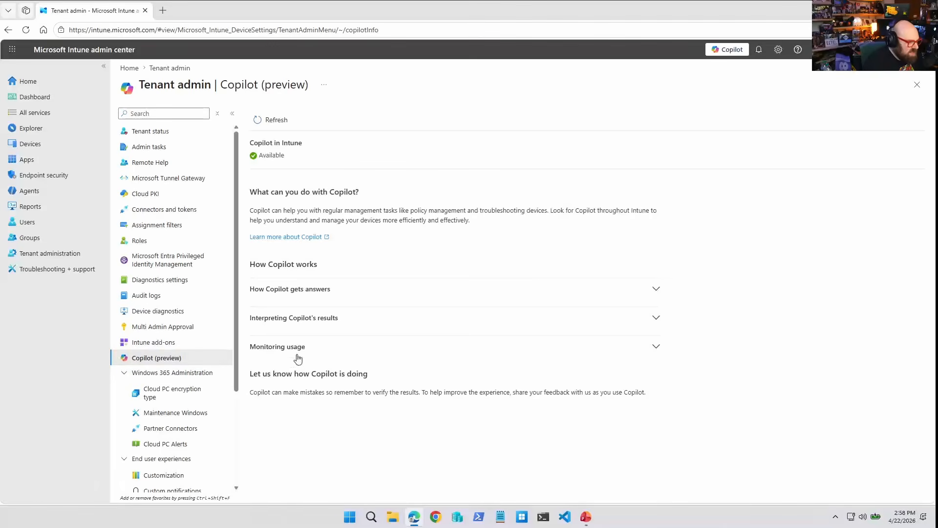
pyautogui.click(36, 191)
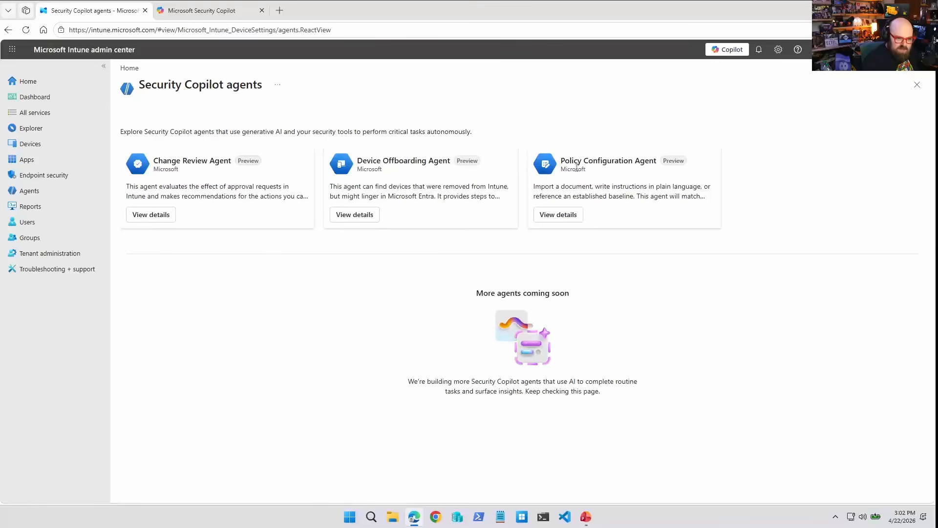
pyautogui.click(557, 216)
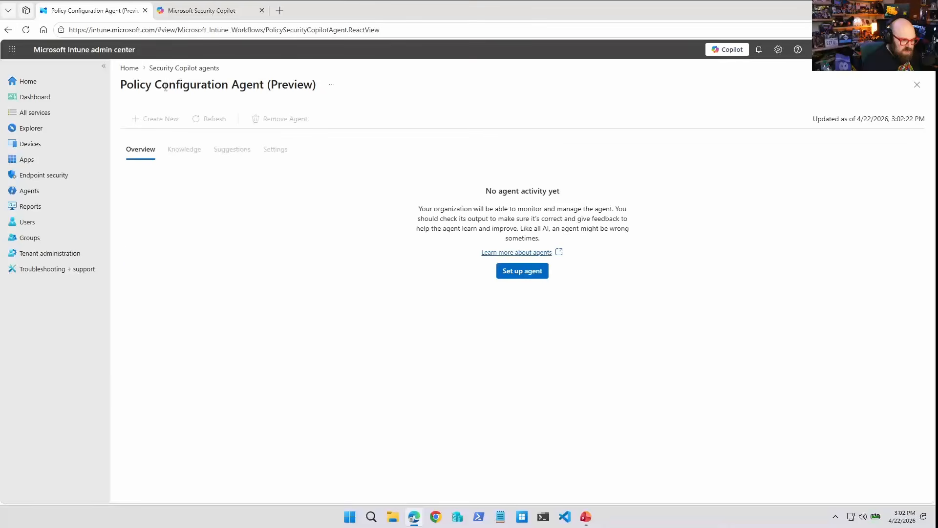
pyautogui.click(509, 271)
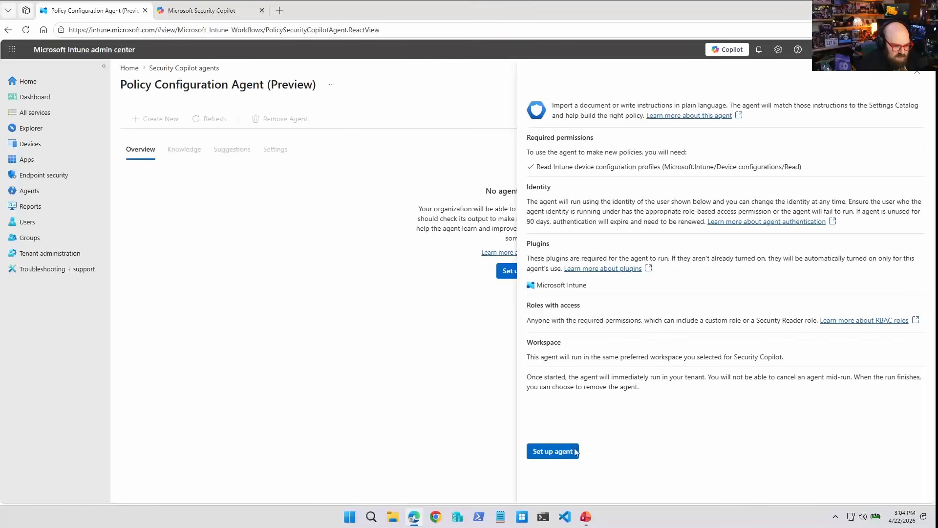
pyautogui.click(557, 454)
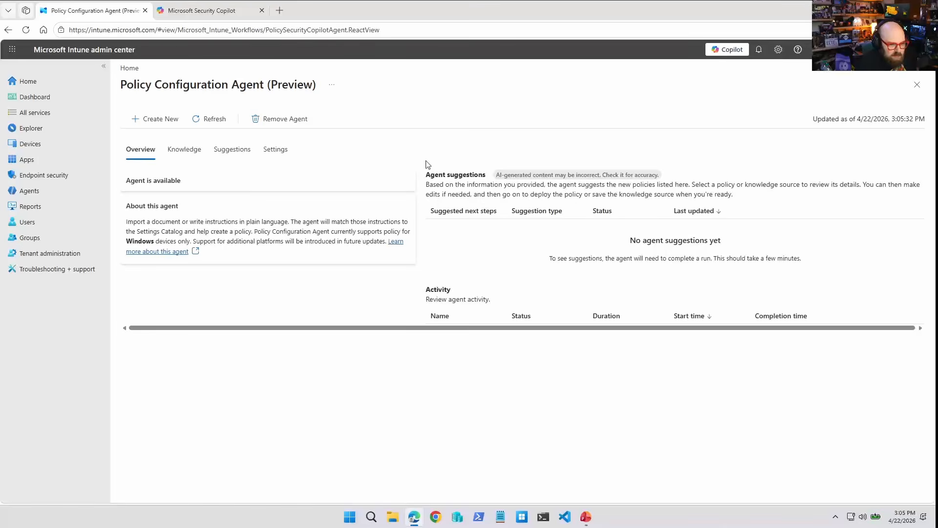
# Browse the agent's Knowledge, Suggestions, Settings and Overview tabs.
pyautogui.click(179, 153)
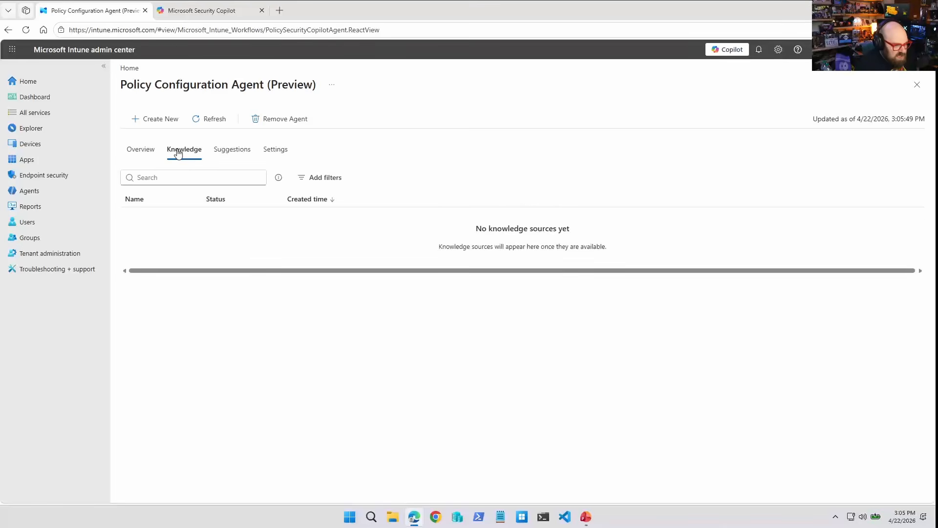
pyautogui.click(242, 157)
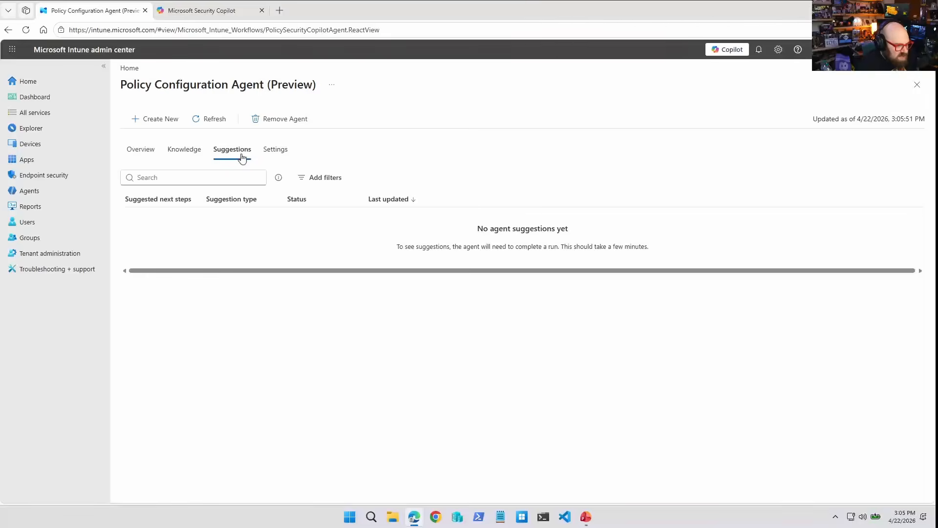
pyautogui.click(292, 157)
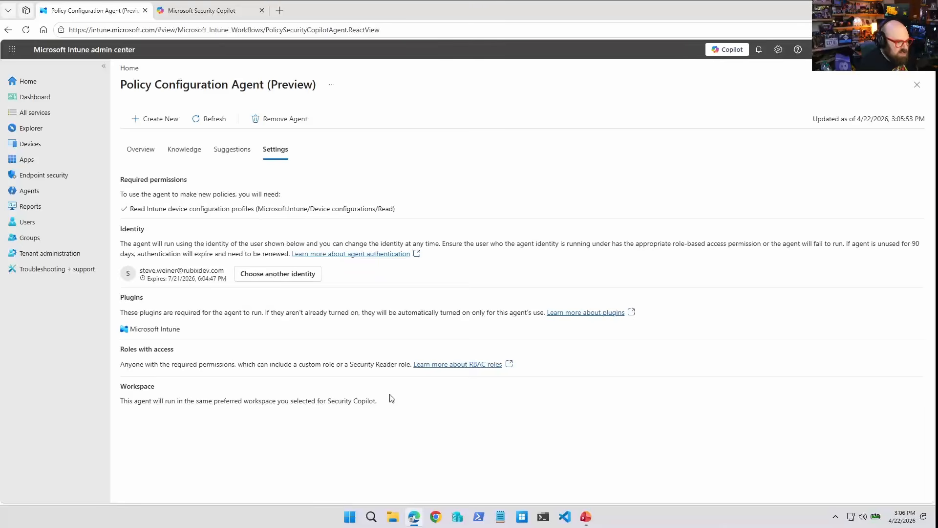
pyautogui.click(142, 152)
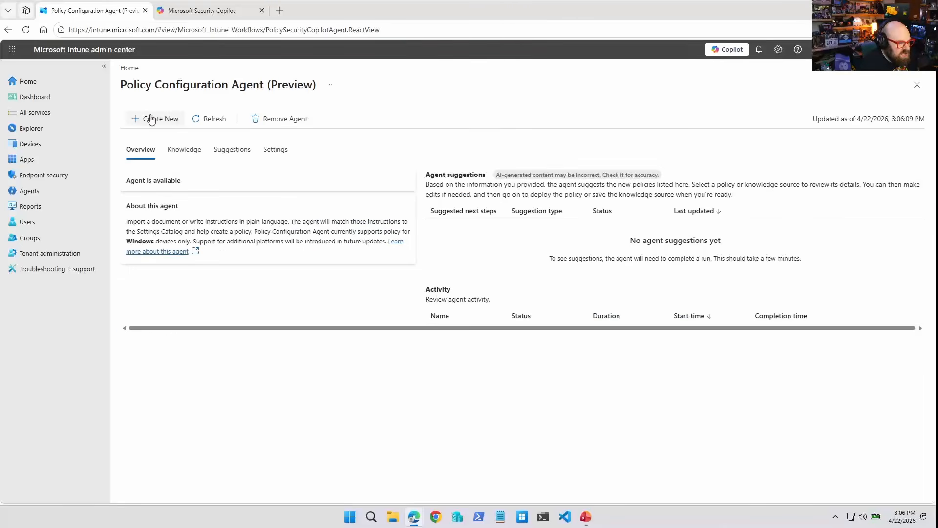
# Start a new policy draft named Standard BitLocker Policy, described as "Default BitLocker encryption policy for all Windows devices.".
pyautogui.click(150, 119)
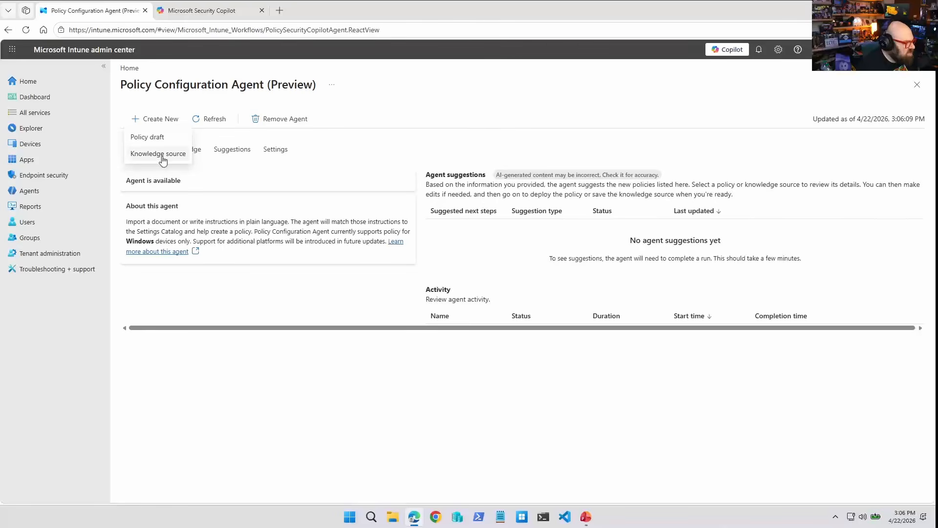
pyautogui.click(145, 137)
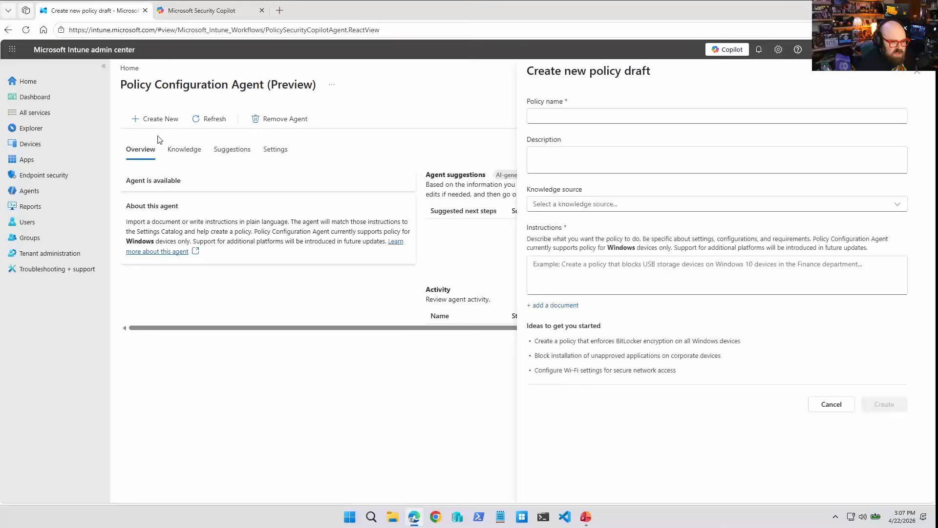
pyautogui.click(587, 117)
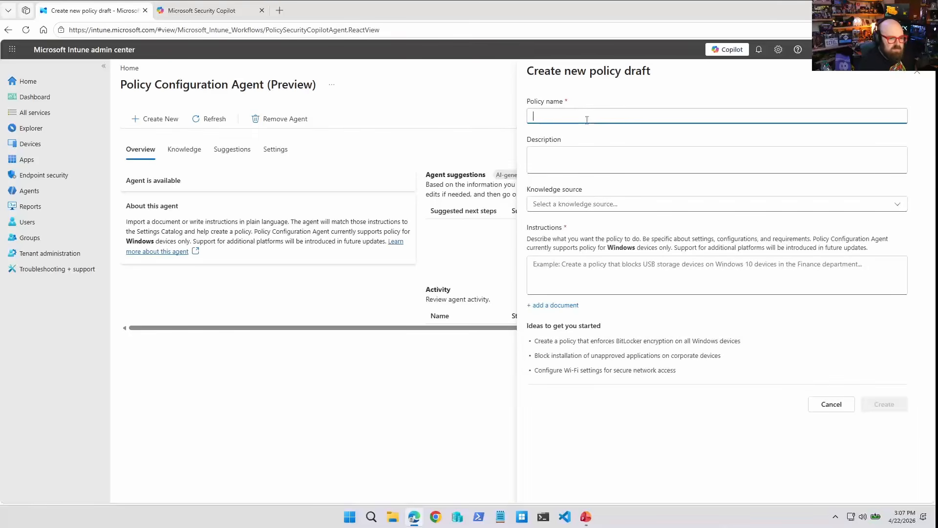
pyautogui.write('Standard BitLocker Policy')
pyautogui.press('Tab')
pyautogui.write('De')
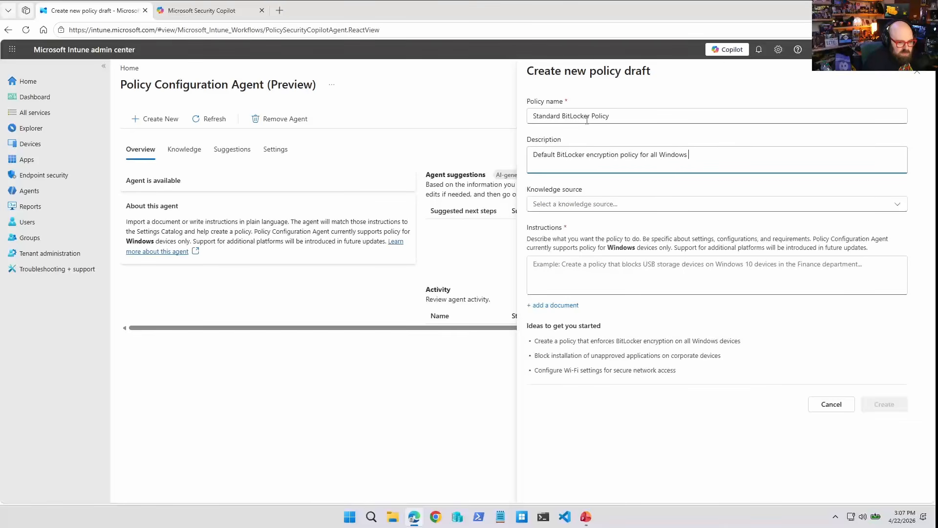
pyautogui.write('.')
pyautogui.press('Tab')
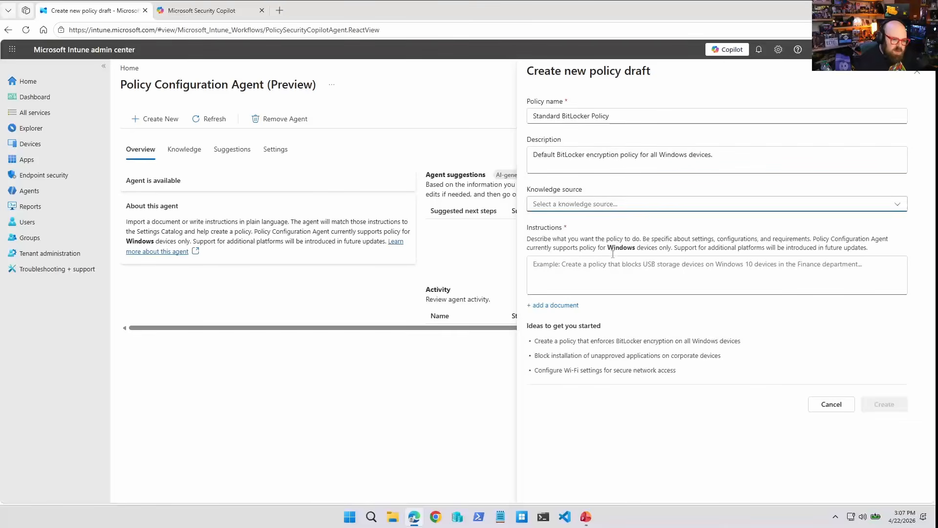
# Create the draft with instructions to enforce automatic BitLocker encryption on all Windows devices, encourage TPM use if present, and require no startup PIN.
pyautogui.click(636, 274)
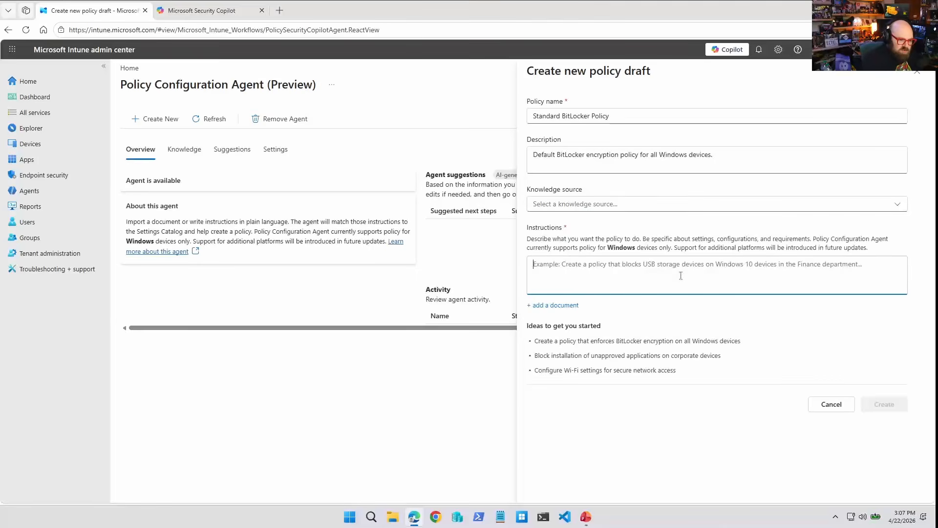
pyautogui.write('Create a')
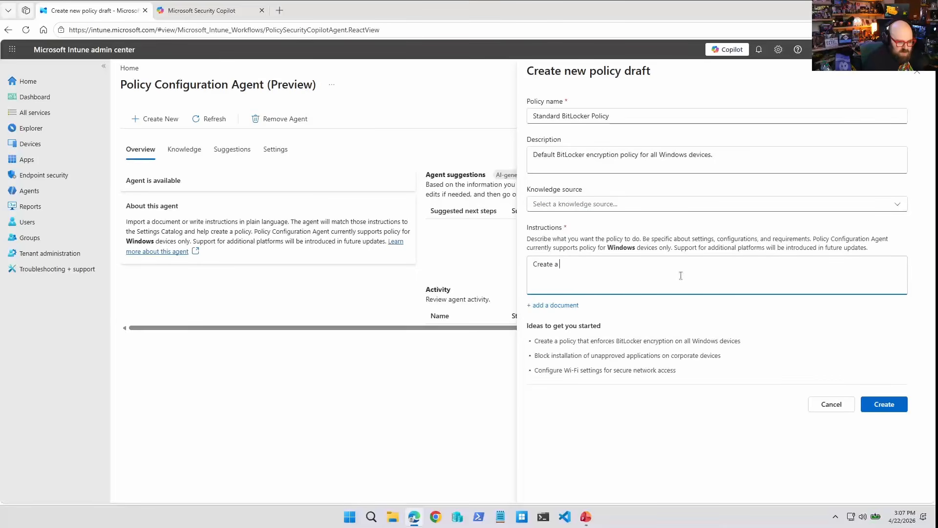
pyautogui.write(' policy that will enforce BitLocker e')
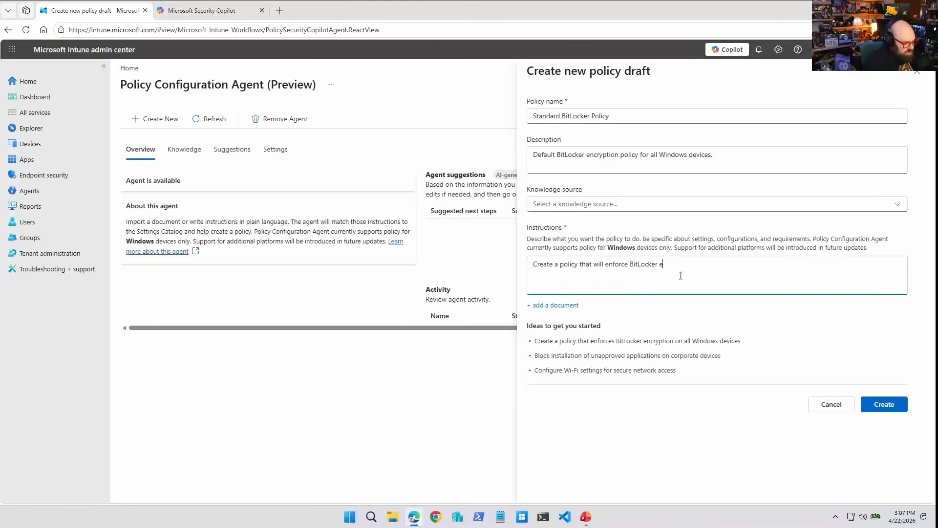
pyautogui.write('ncryption automatically for all')
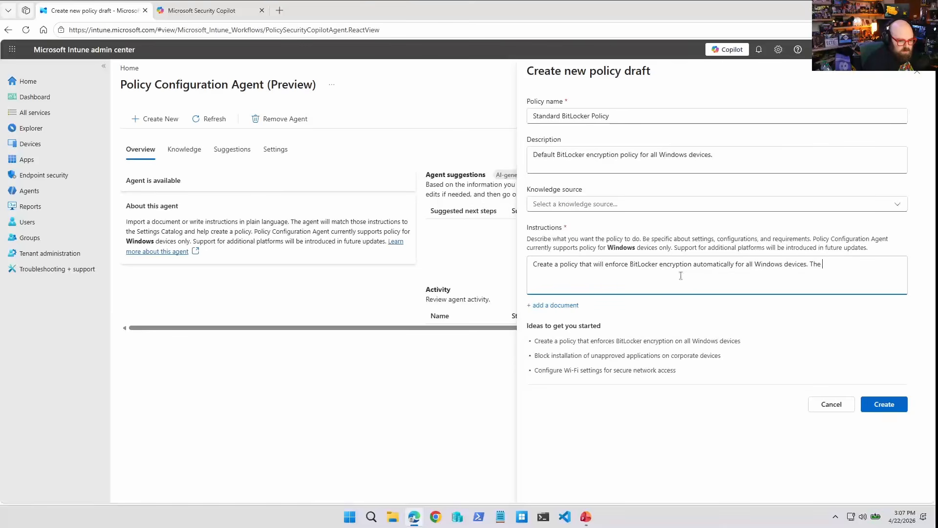
pyautogui.write('Windows devices. The encry')
pyautogui.press('BackSpace')
pyautogui.press('BackSpace')
pyautogui.press('BackSpace')
pyautogui.press('BackSpace')
pyautogui.press('BackSpace')
pyautogui.write('policy should encourage use of the TPM')
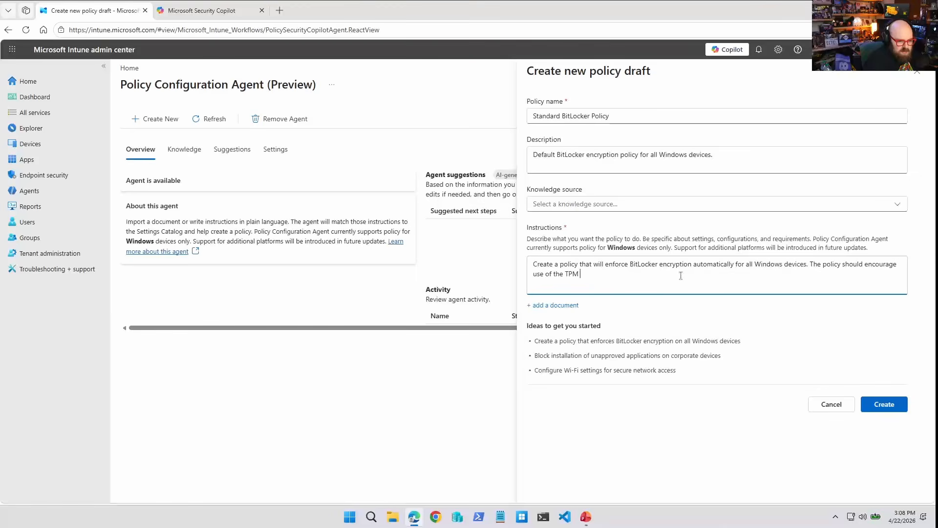
pyautogui.write('t and sof')
pyautogui.press('BackSpace')
pyautogui.press('BackSpace')
pyautogui.press('BackSpace')
pyautogui.press('BackSpace')
pyautogui.press('BackSpace')
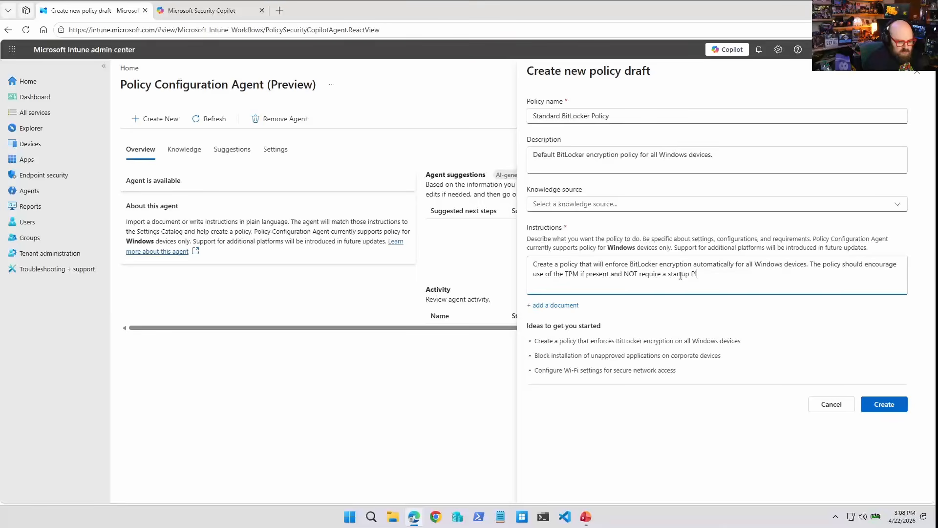
pyautogui.write('N.')
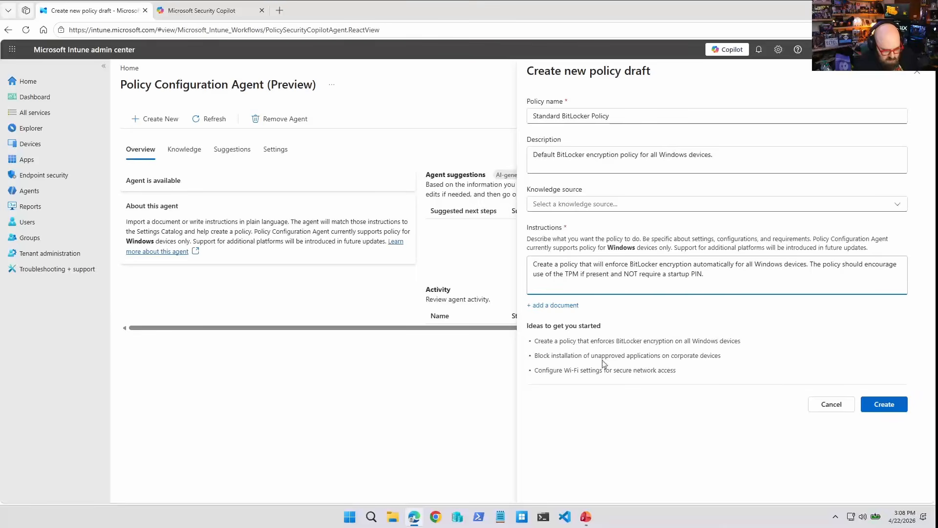
pyautogui.click(879, 404)
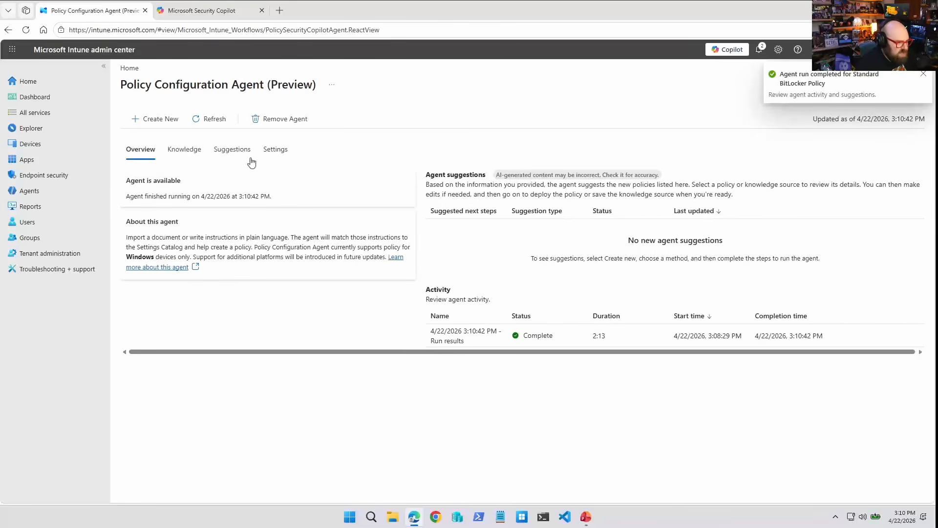
# Open the agent's Standard BitLocker policy suggestion for review.
pyautogui.click(233, 152)
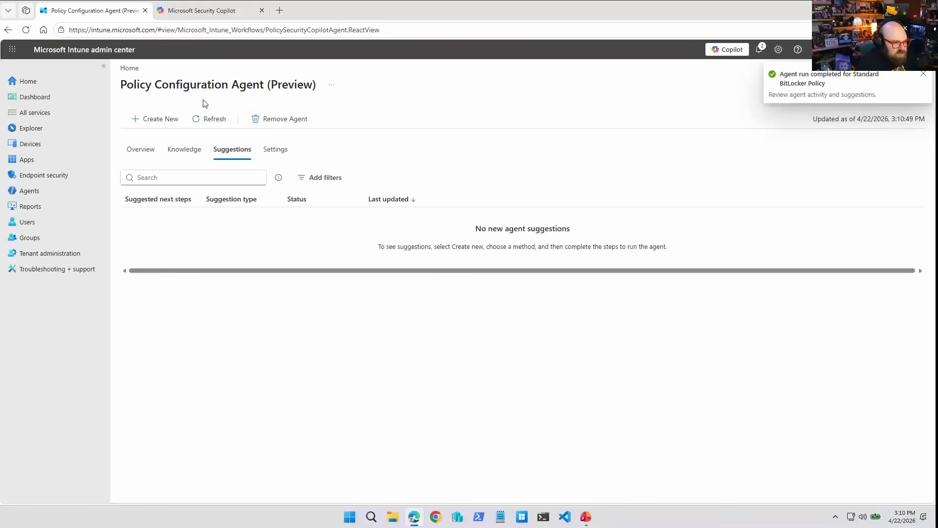
pyautogui.click(181, 149)
pyautogui.click(141, 150)
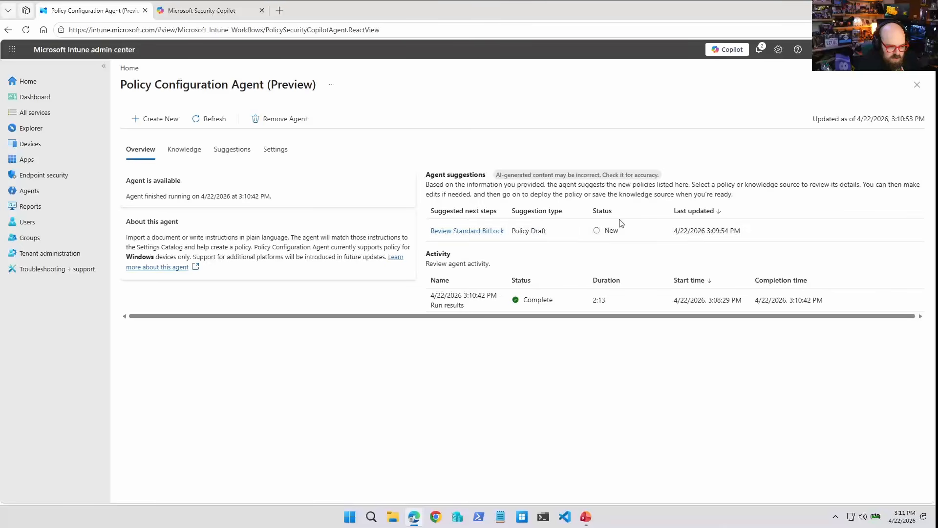
pyautogui.click(474, 230)
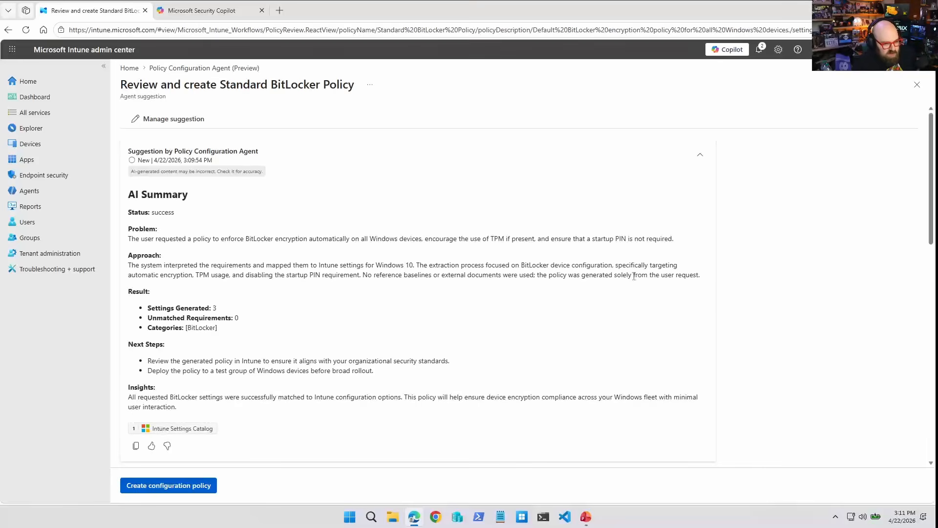
# Review the suggestion's AI summary plus its identified and not-found settings.
pyautogui.scroll(-1, 237, 357)
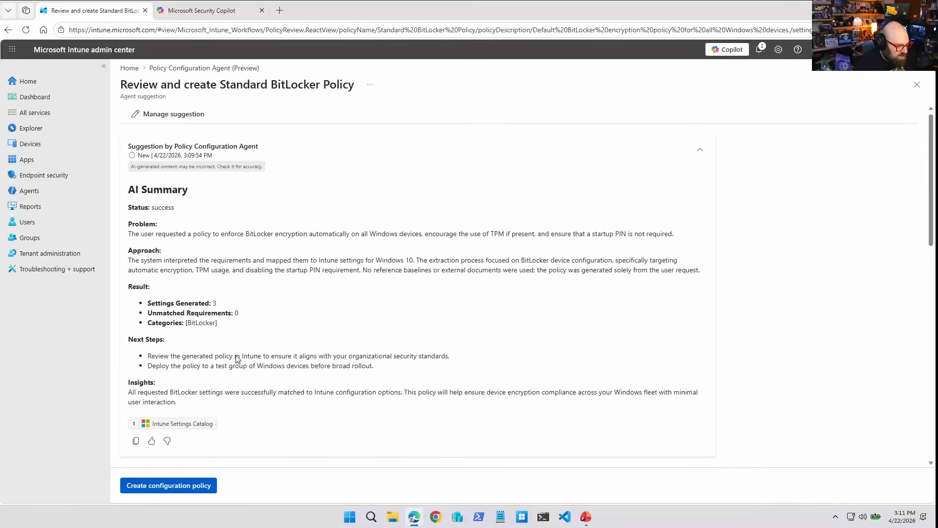
pyautogui.moveTo(181, 427)
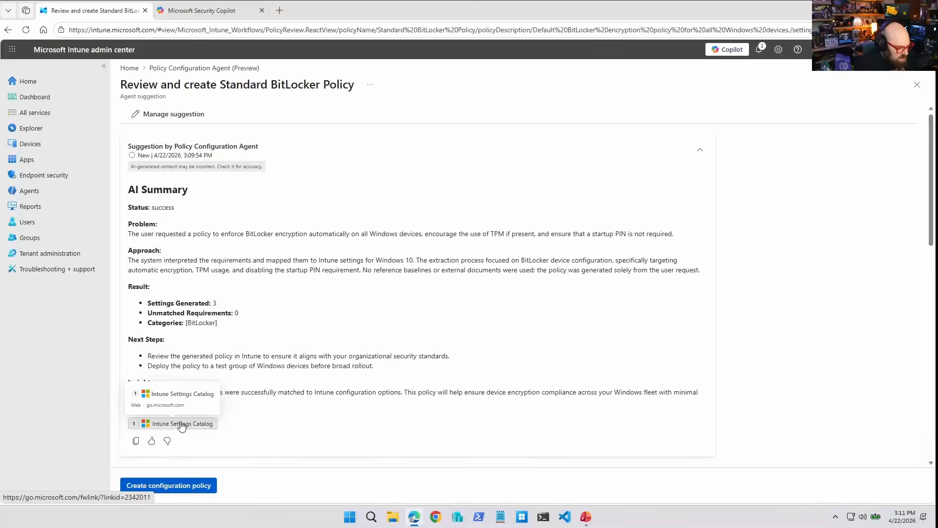
pyautogui.scroll(-1, 181, 424)
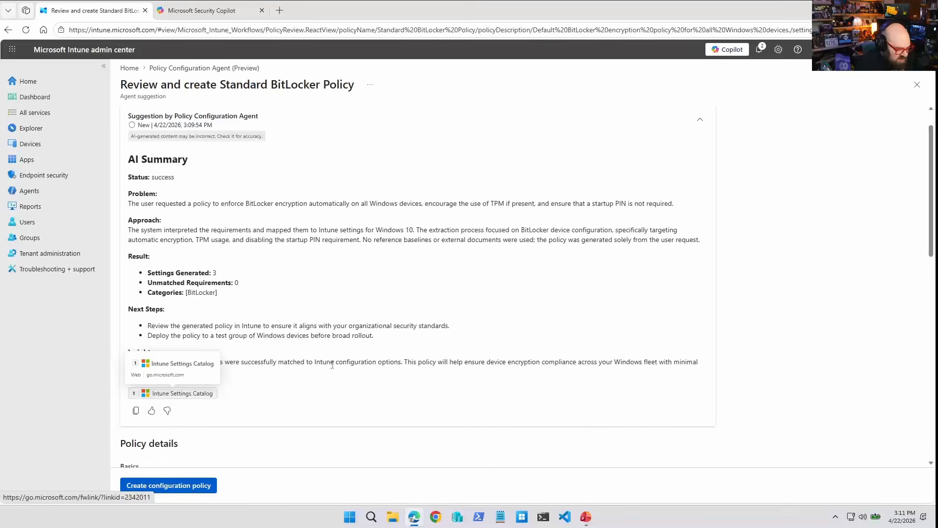
pyautogui.scroll(-5, 195, 392)
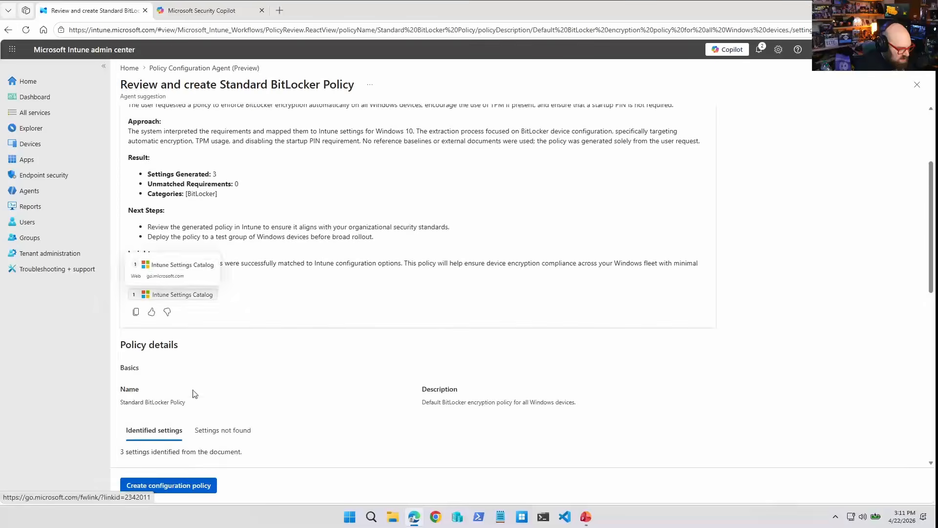
pyautogui.scroll(-2, 195, 391)
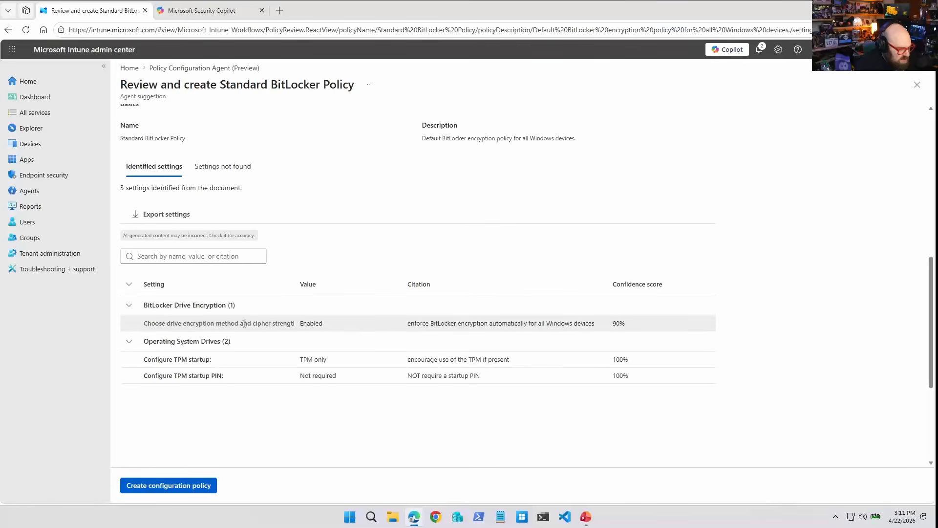
pyautogui.moveTo(297, 284); pyautogui.dragTo(261, 283)
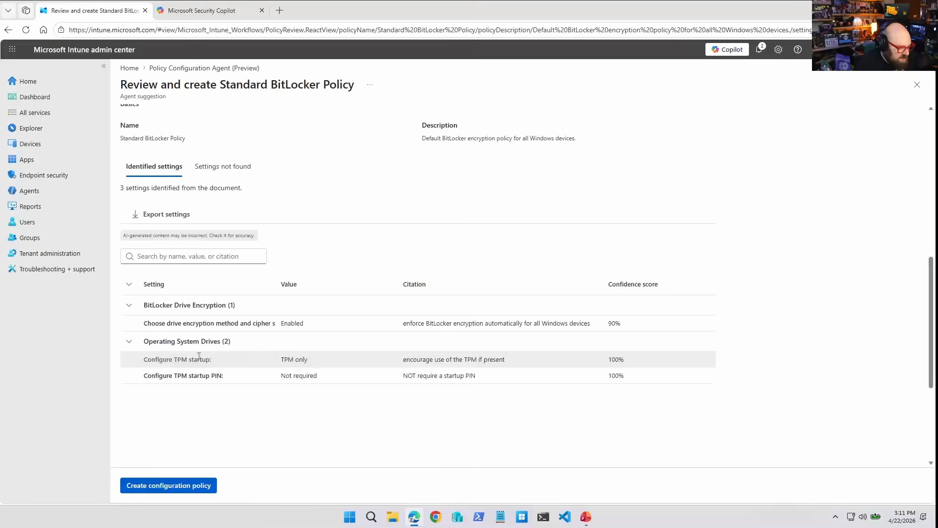
pyautogui.scroll(3, 219, 358)
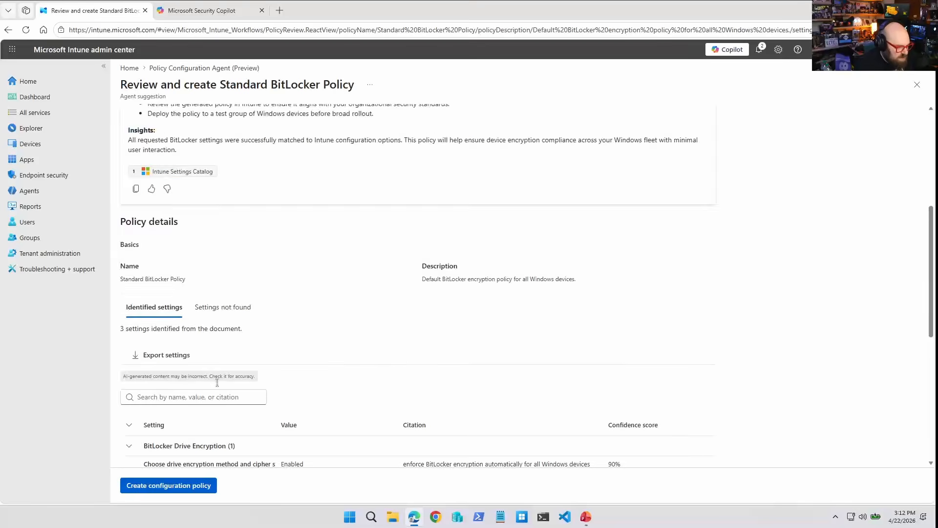
pyautogui.scroll(-3, 218, 391)
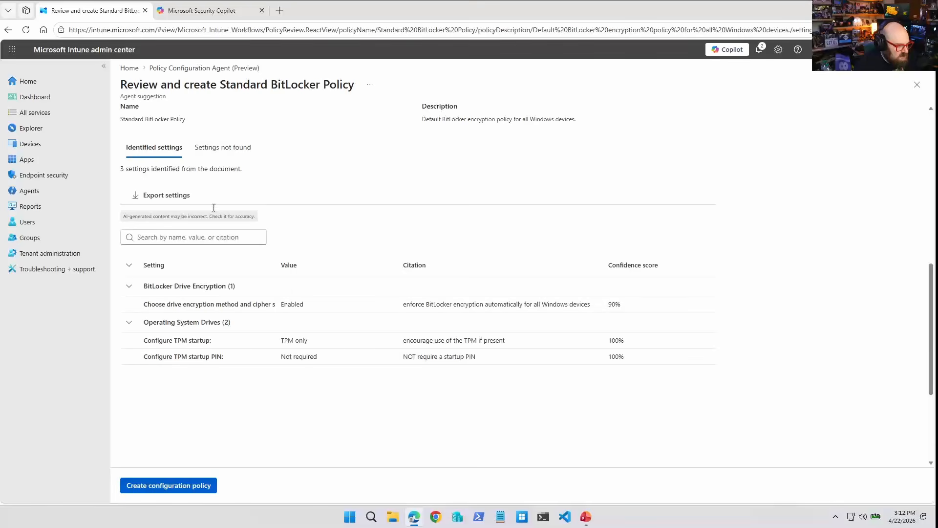
pyautogui.click(224, 149)
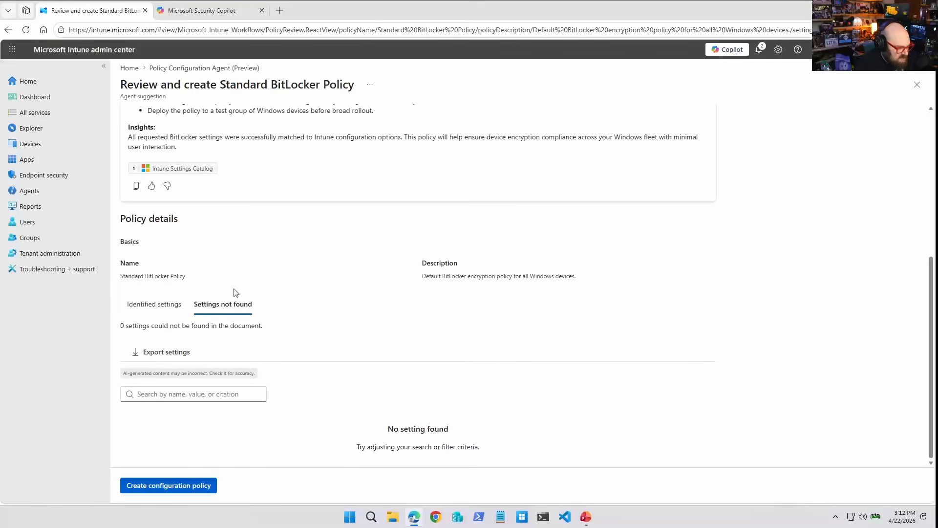
pyautogui.click(164, 306)
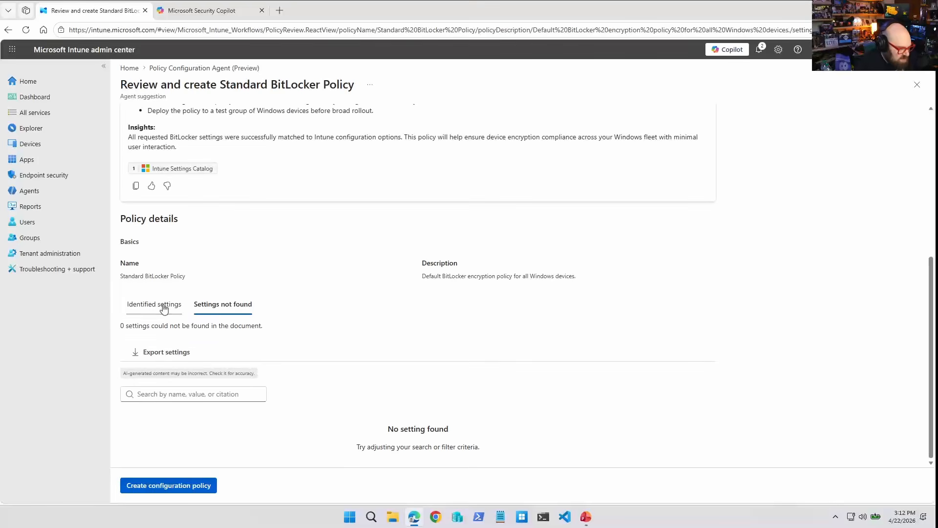
# Create the configuration policy from the suggestion, keeping its settings, the default scope tag and no assignments.
pyautogui.click(193, 485)
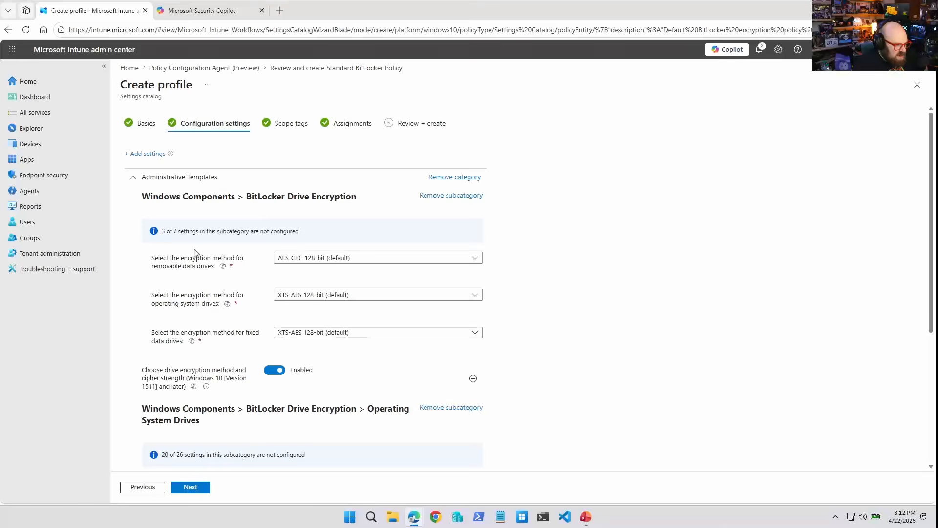
pyautogui.click(192, 489)
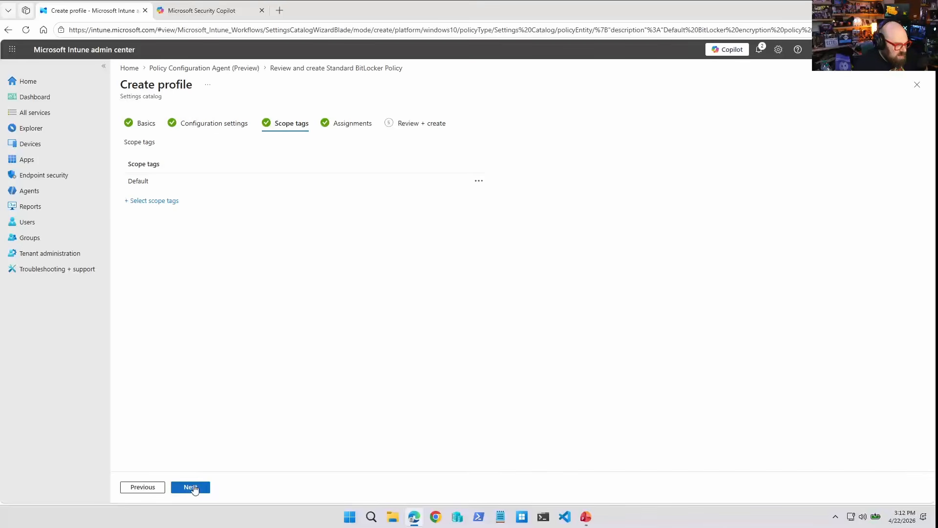
pyautogui.click(194, 488)
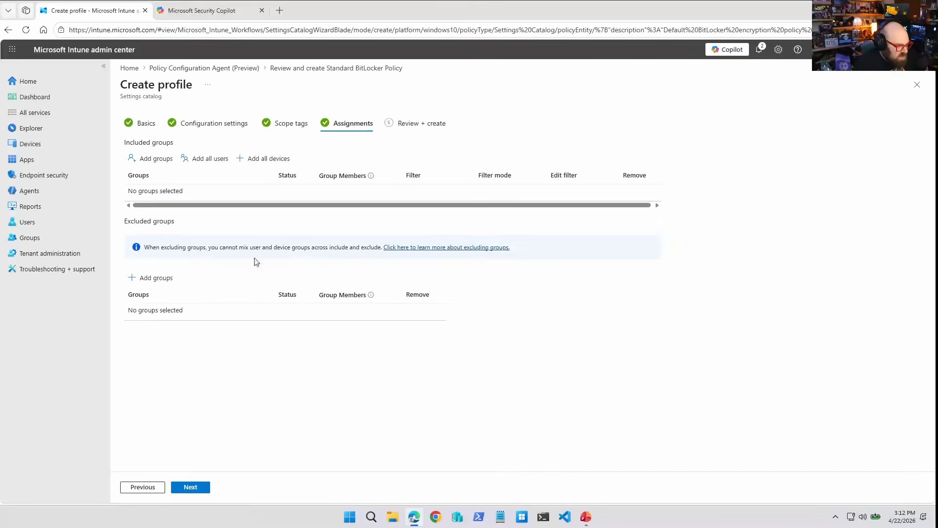
pyautogui.click(190, 489)
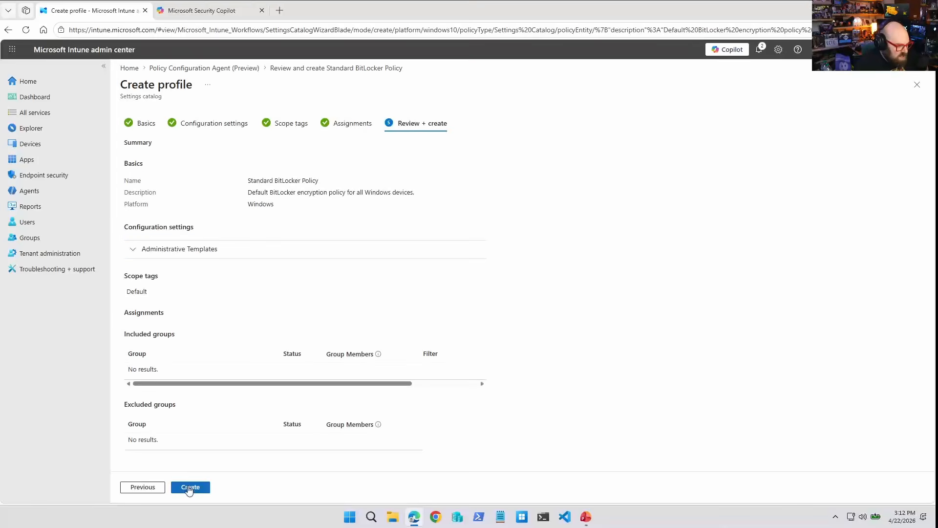
pyautogui.click(190, 488)
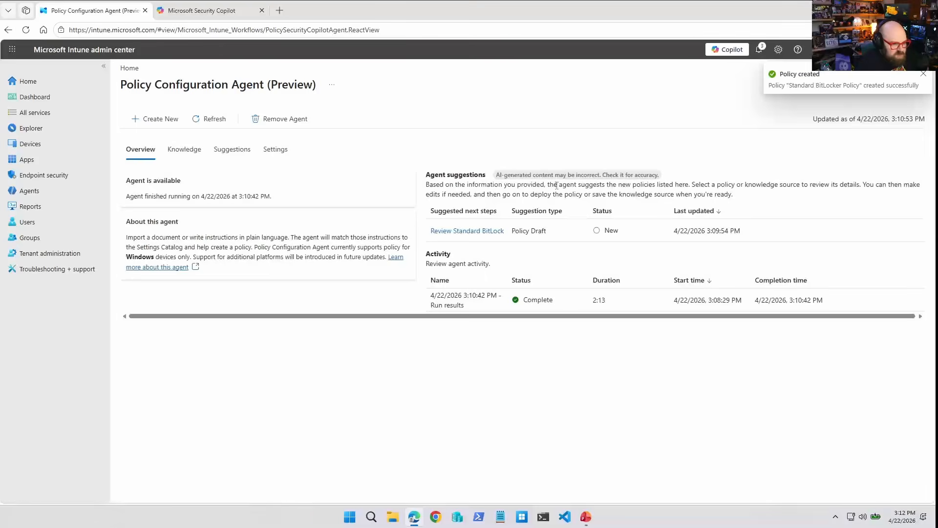
# Start a new knowledge source named Policy Spec, described as "Organization policy design document".
pyautogui.click(185, 149)
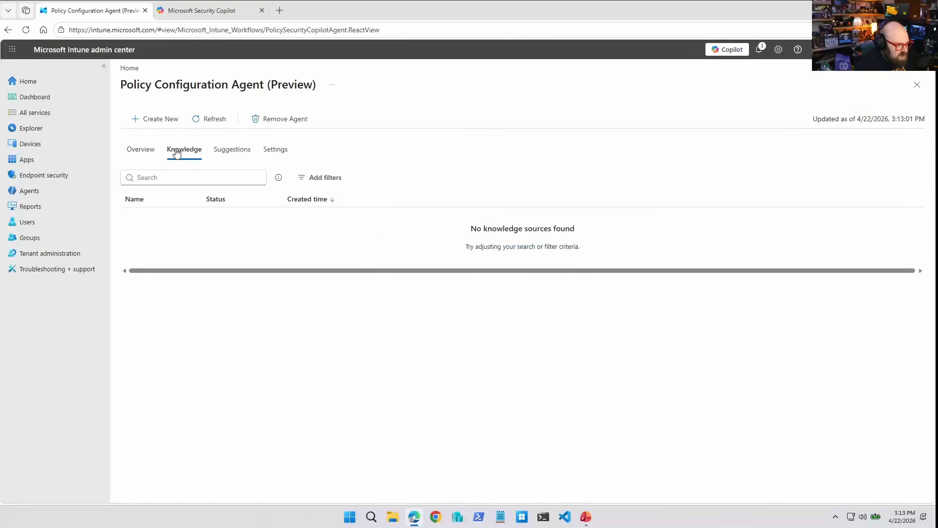
pyautogui.click(146, 149)
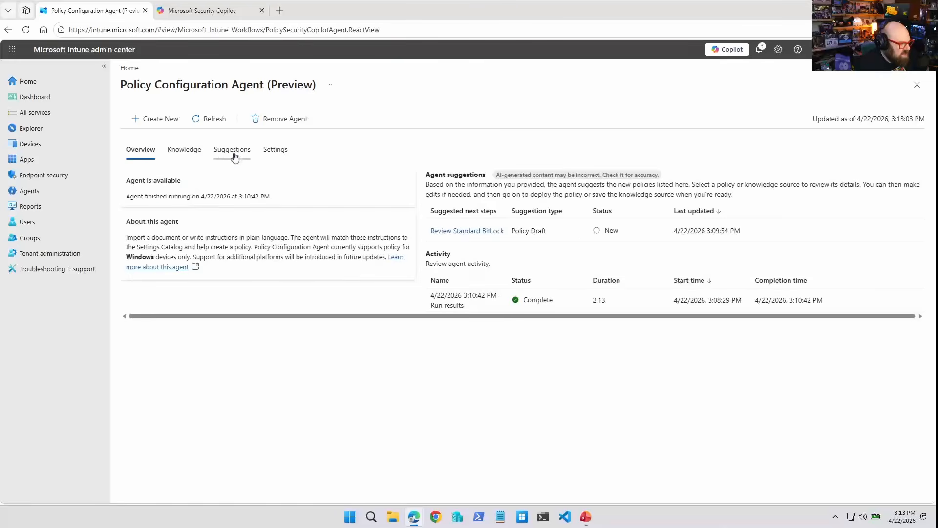
pyautogui.click(151, 121)
pyautogui.click(157, 155)
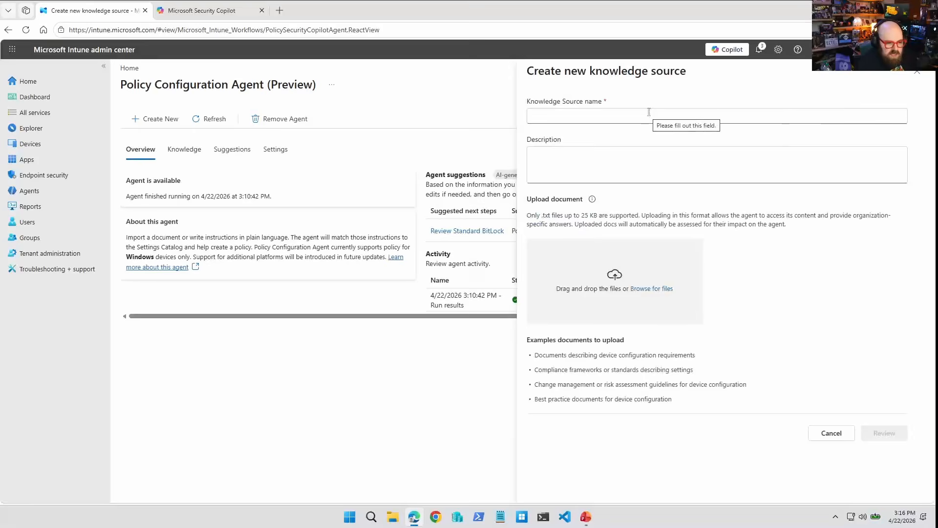
pyautogui.click(649, 113)
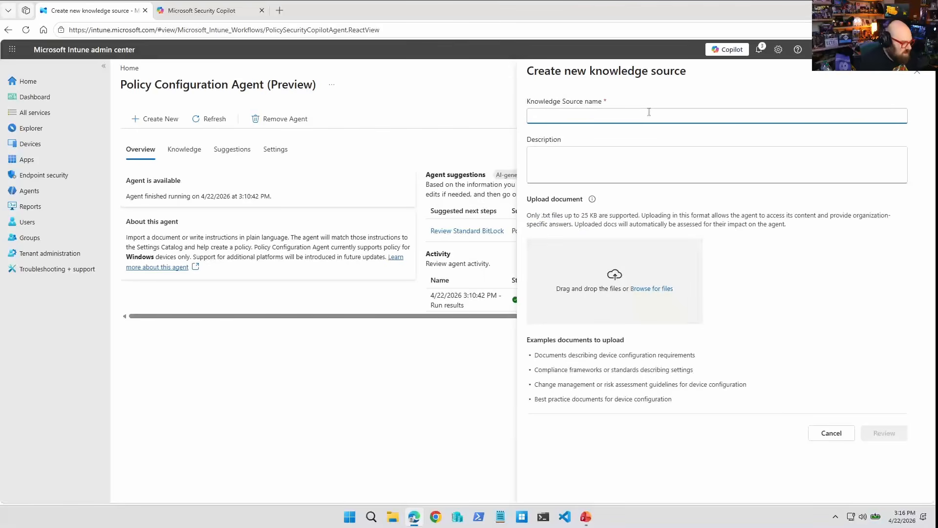
pyautogui.write('Policy Spec')
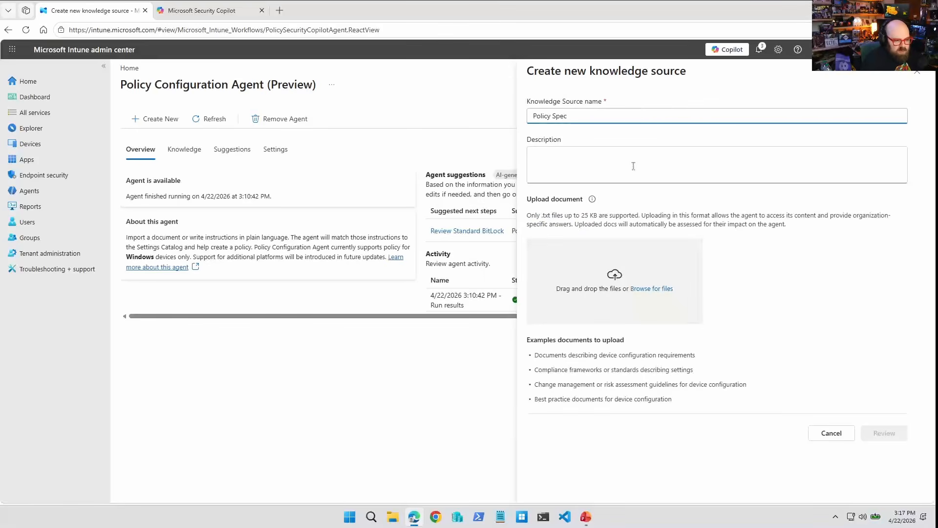
pyautogui.click(633, 166)
pyautogui.write('Org')
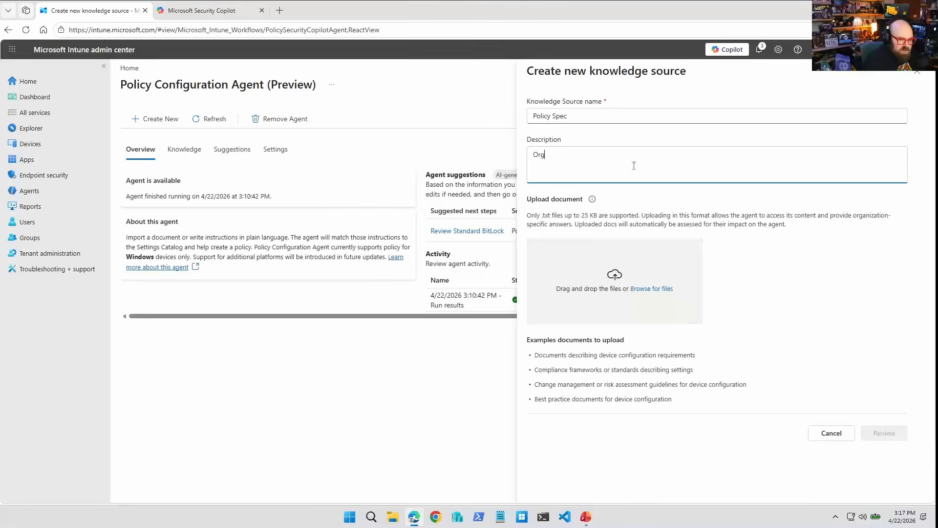
pyautogui.write('anization policy design document')
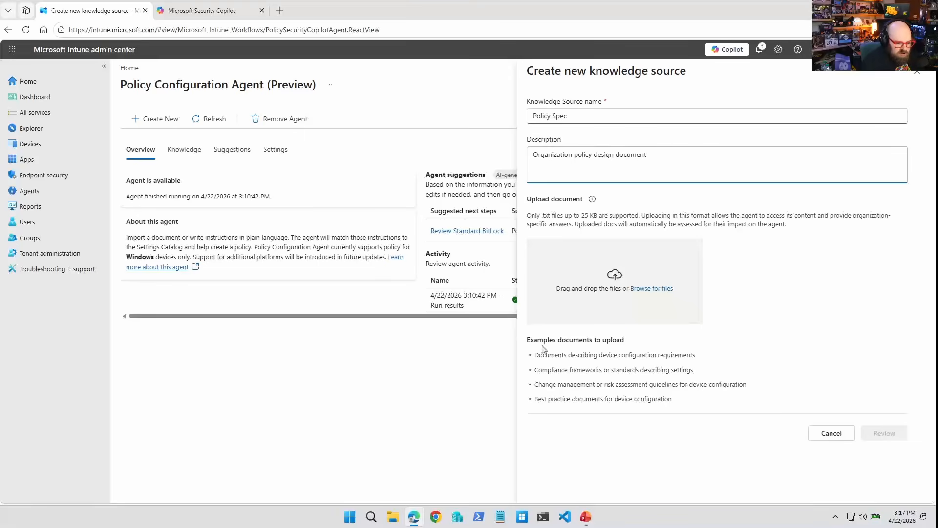
# Open policy.docx from the Desktop in Word and read through its policy sections, then close it.
pyautogui.click(394, 515)
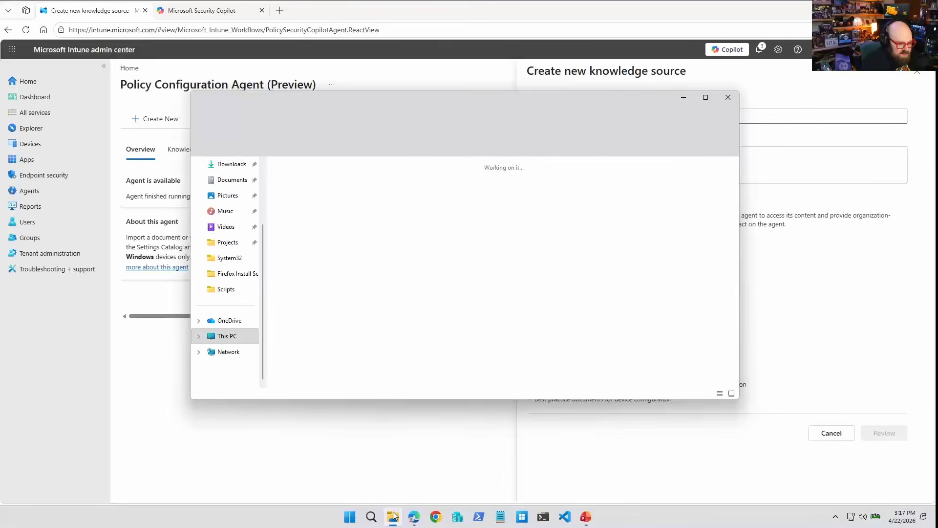
pyautogui.scroll(2, 218, 293)
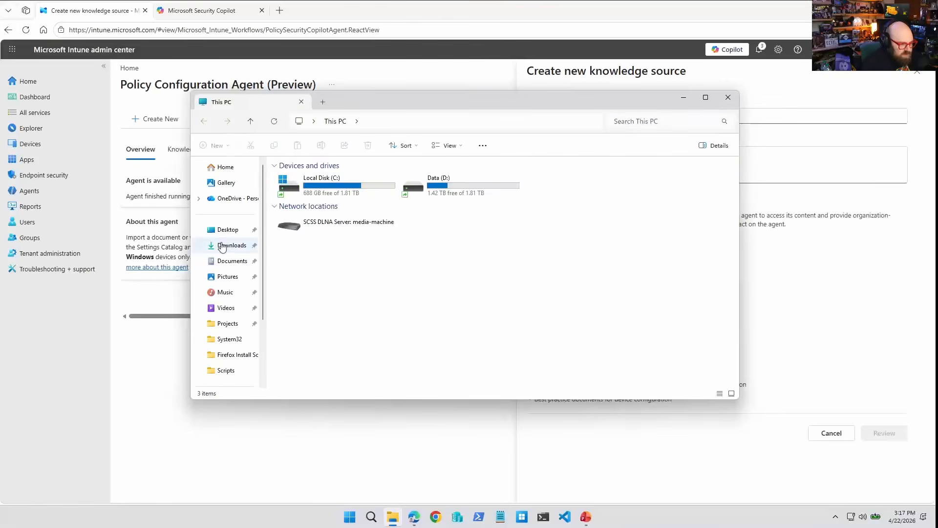
pyautogui.click(219, 230)
pyautogui.scroll(-8, 327, 273)
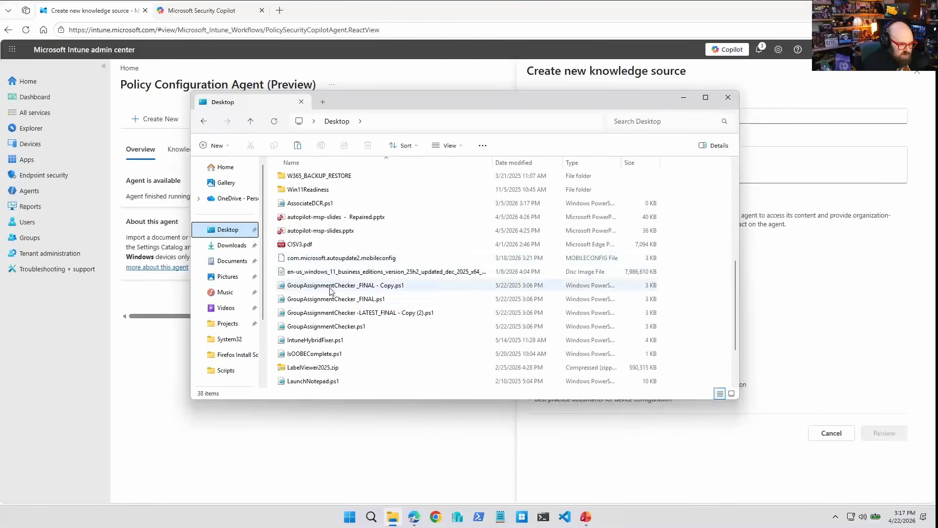
pyautogui.doubleClick(314, 352)
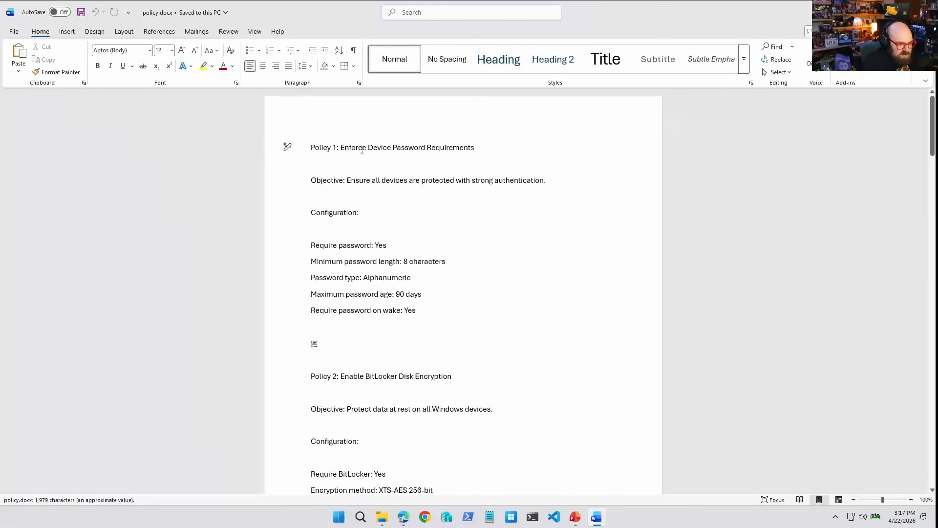
pyautogui.scroll(-5, 406, 222)
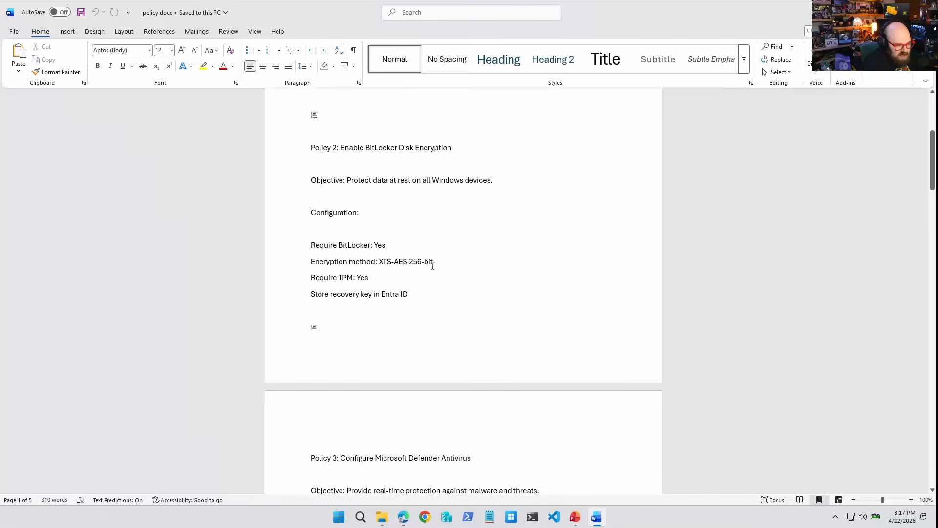
pyautogui.scroll(-5, 425, 322)
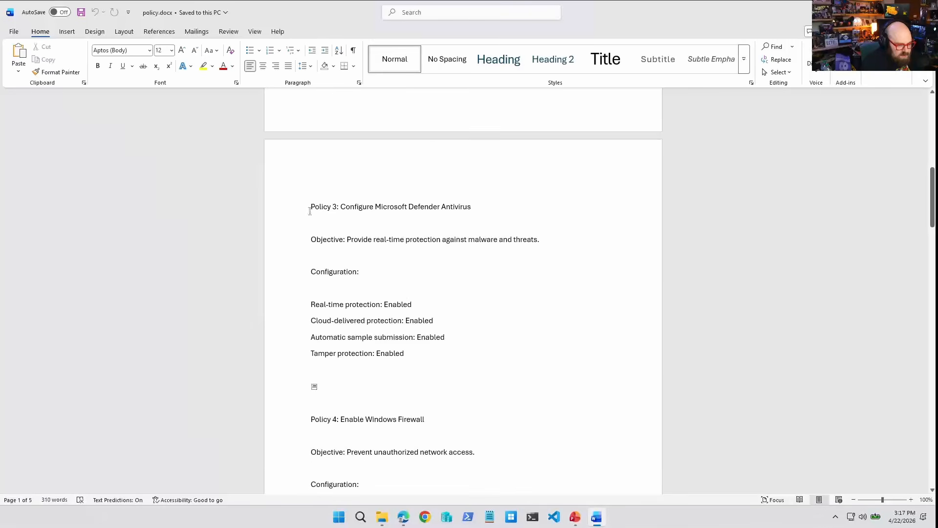
pyautogui.scroll(-9, 448, 272)
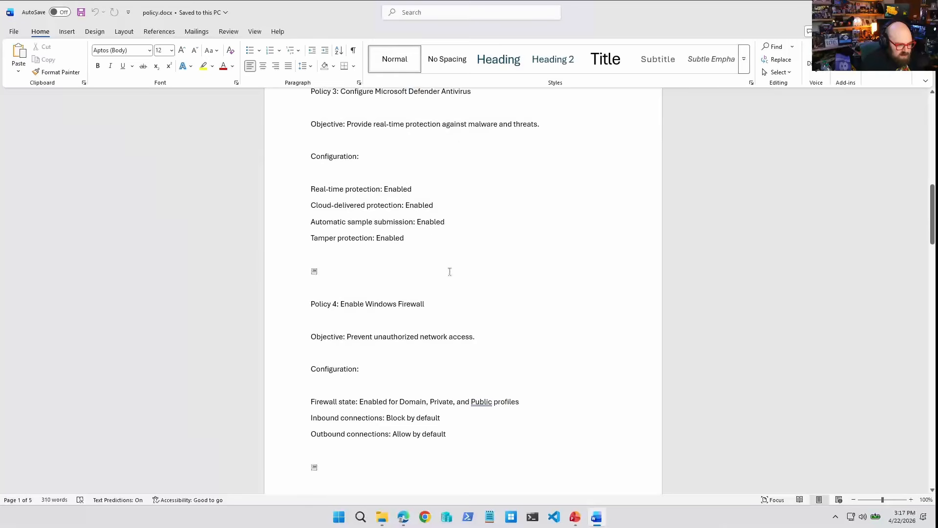
pyautogui.scroll(-7, 433, 278)
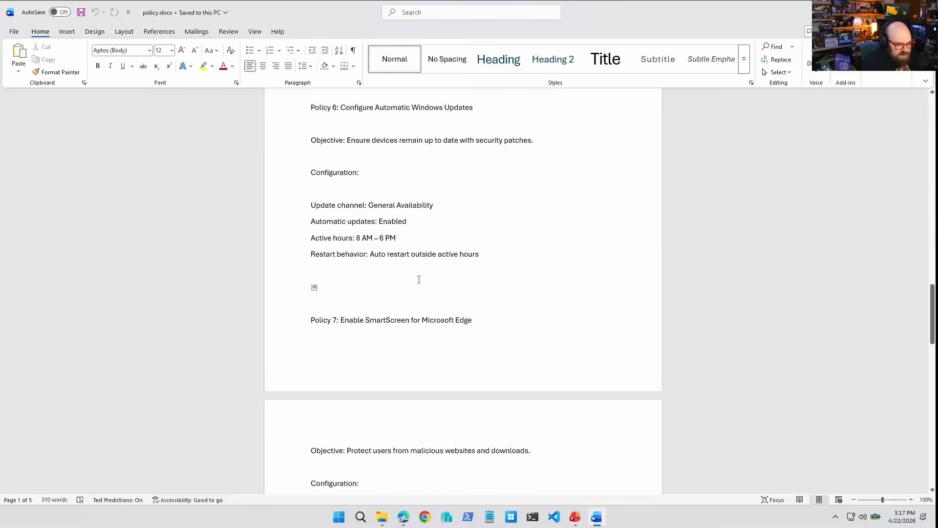
pyautogui.click(924, 13)
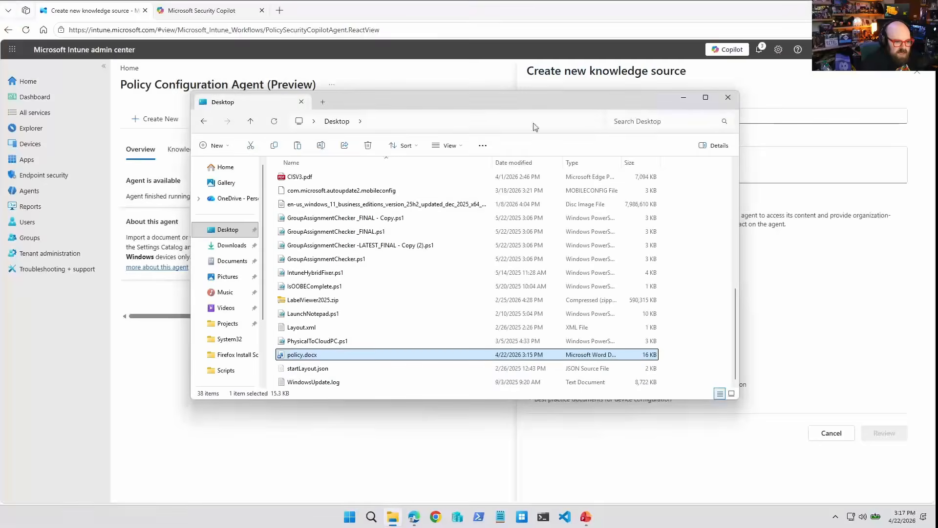
# Try to upload policy.docx from the Desktop as the knowledge source document.
pyautogui.click(801, 320)
pyautogui.click(648, 290)
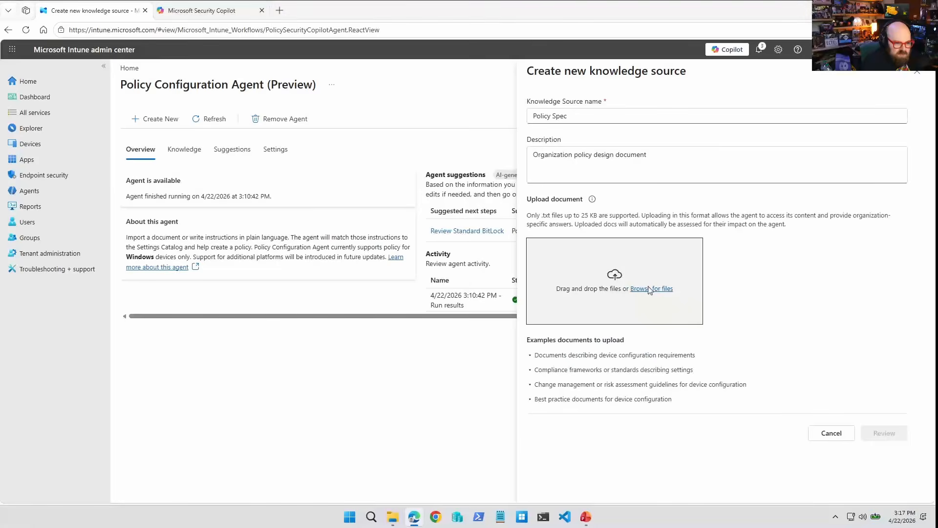
pyautogui.click(28, 129)
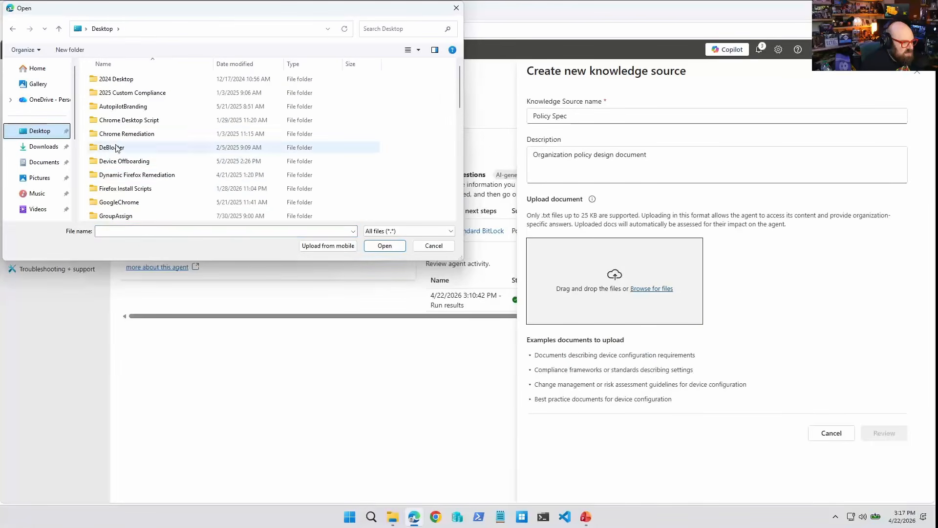
pyautogui.scroll(-5, 195, 176)
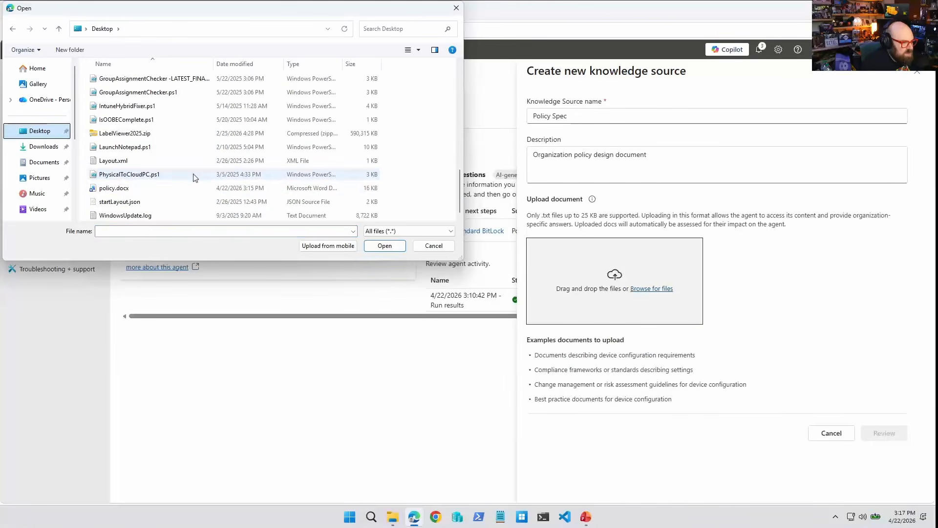
pyautogui.doubleClick(126, 190)
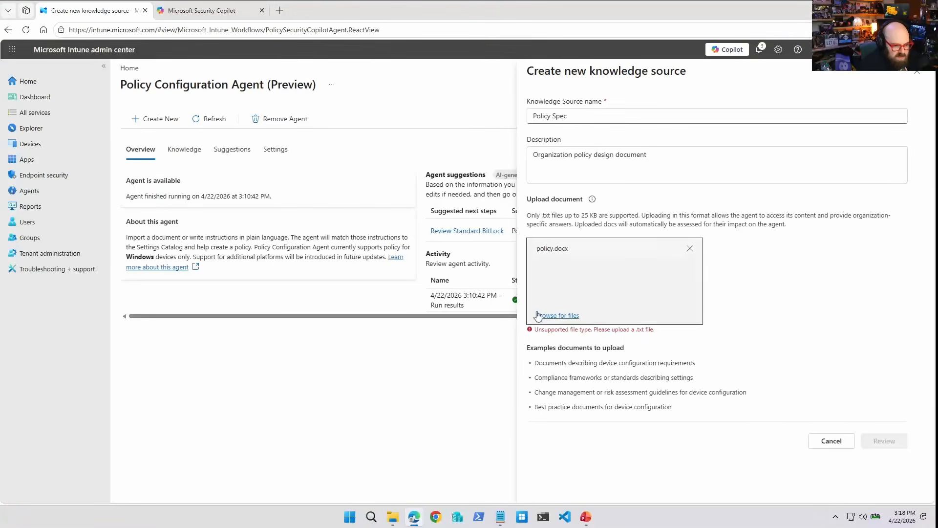
# Upload Device Policy.txt from Documents as the document instead and submit the knowledge source for review.
pyautogui.click(553, 316)
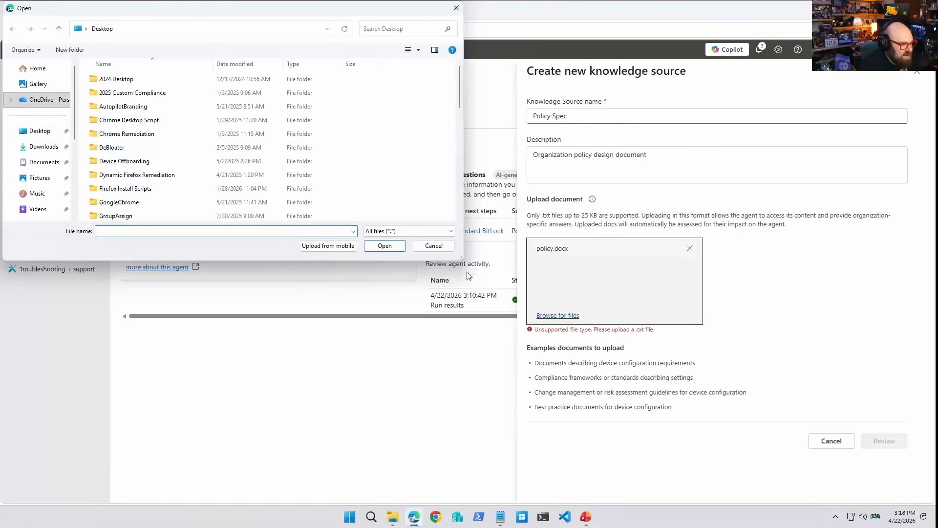
pyautogui.click(44, 146)
pyautogui.click(42, 162)
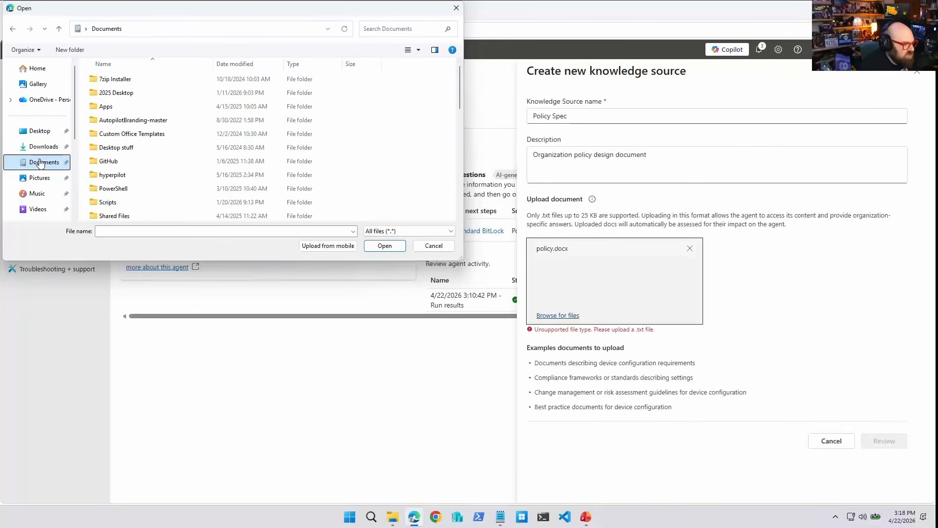
pyautogui.scroll(-7, 180, 159)
pyautogui.scroll(-3, 181, 160)
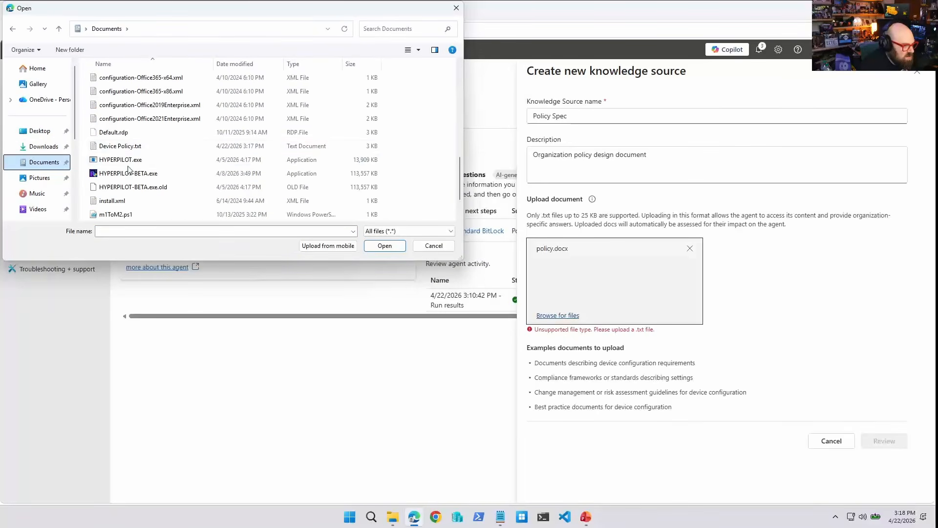
pyautogui.click(119, 148)
pyautogui.doubleClick(119, 148)
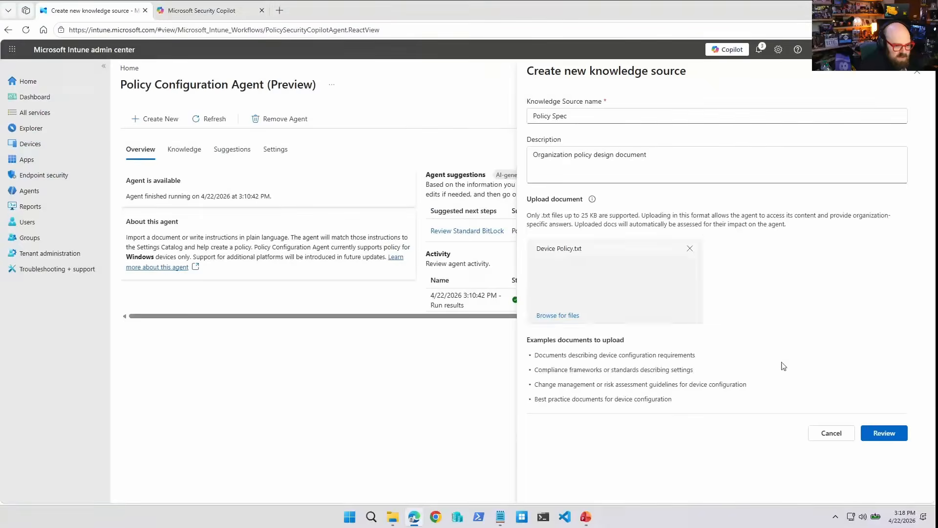
pyautogui.click(903, 438)
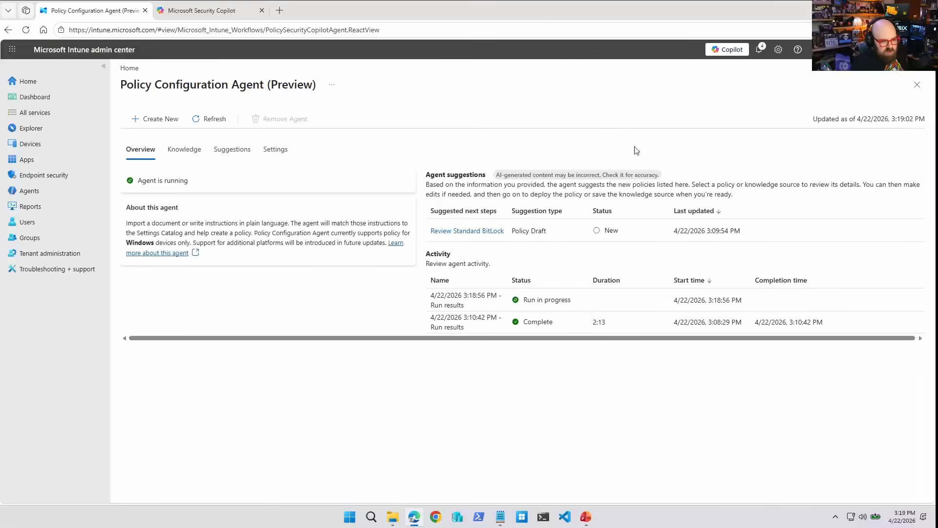
# Check the notifications and the agent's status for the knowledge source run's progress.
pyautogui.click(759, 49)
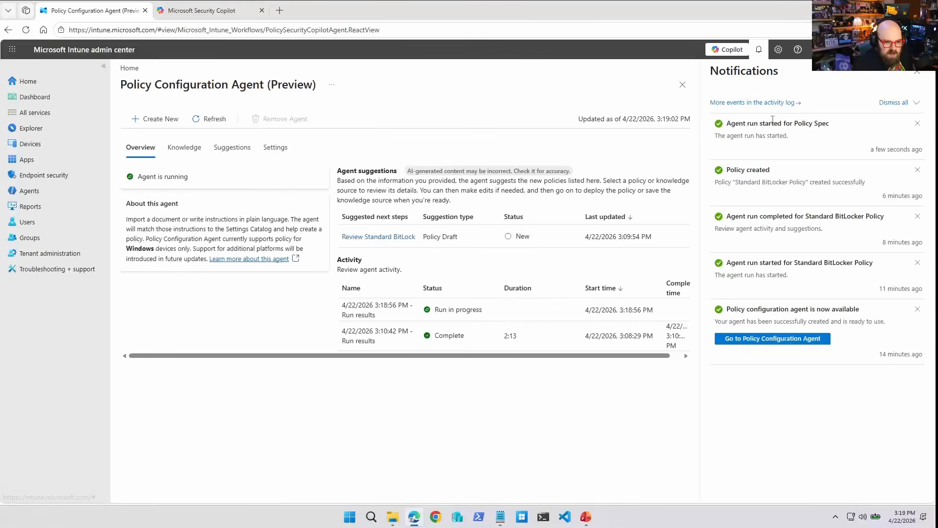
pyautogui.click(916, 73)
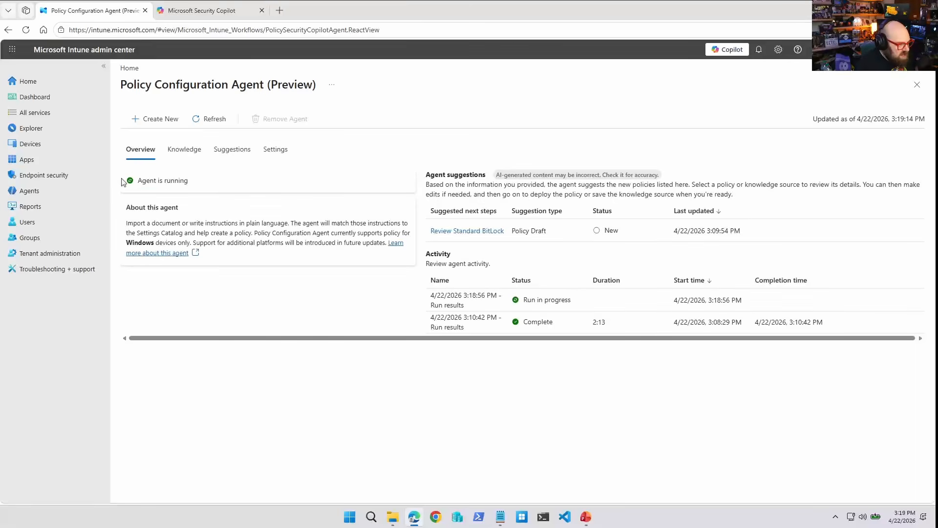
pyautogui.moveTo(125, 182); pyautogui.dragTo(195, 184)
pyautogui.click(254, 292)
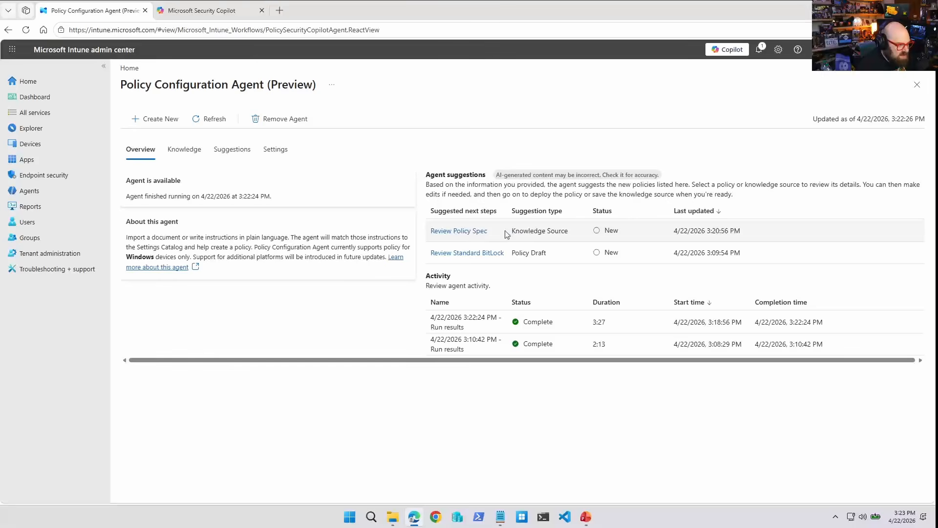
# Open the Policy Spec knowledge source suggestion and review its analysis summary and identified settings mappings.
pyautogui.click(462, 231)
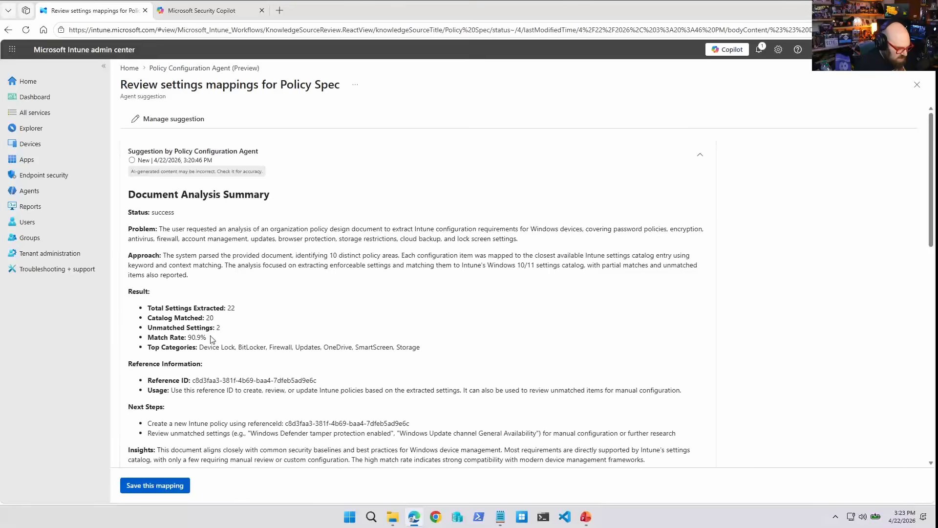
pyautogui.scroll(-4, 240, 403)
pyautogui.scroll(-8, 240, 402)
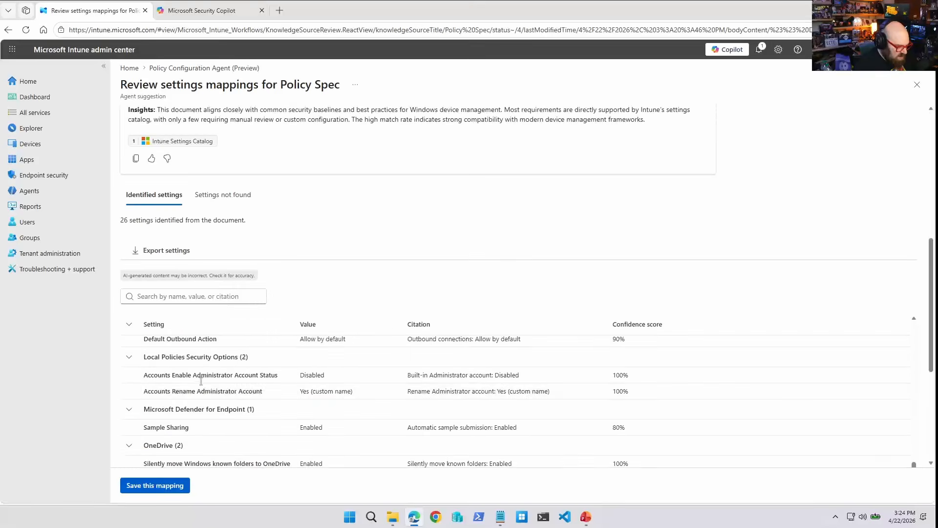
pyautogui.scroll(-5, 147, 432)
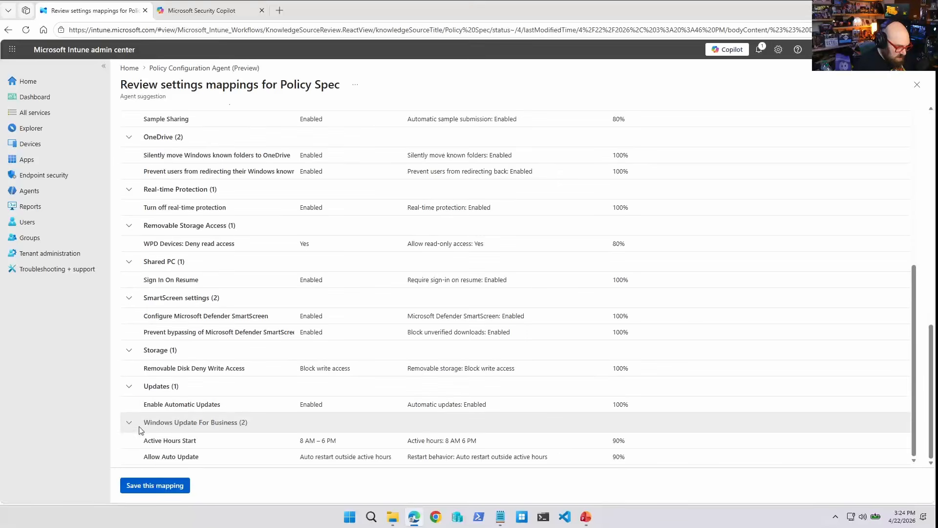
# Save the Policy Spec settings mapping.
pyautogui.scroll(10, 141, 430)
pyautogui.click(167, 490)
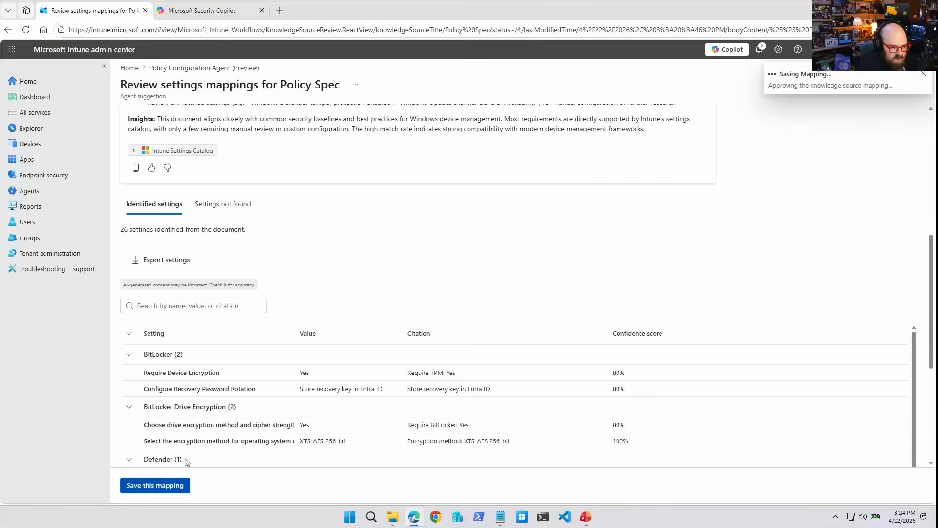
pyautogui.scroll(-3, 226, 406)
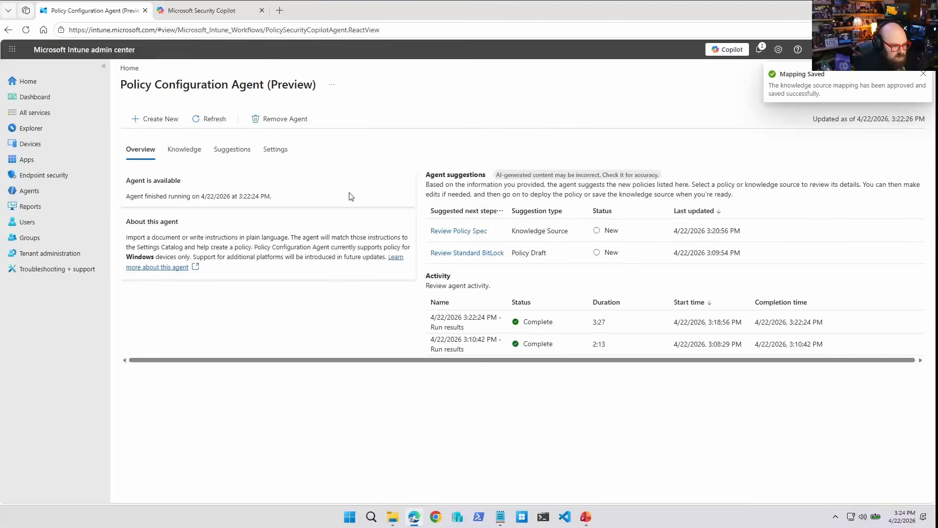
# Open the saved Policy Spec knowledge source from the agent's Knowledge list and review its mapped settings.
pyautogui.click(464, 232)
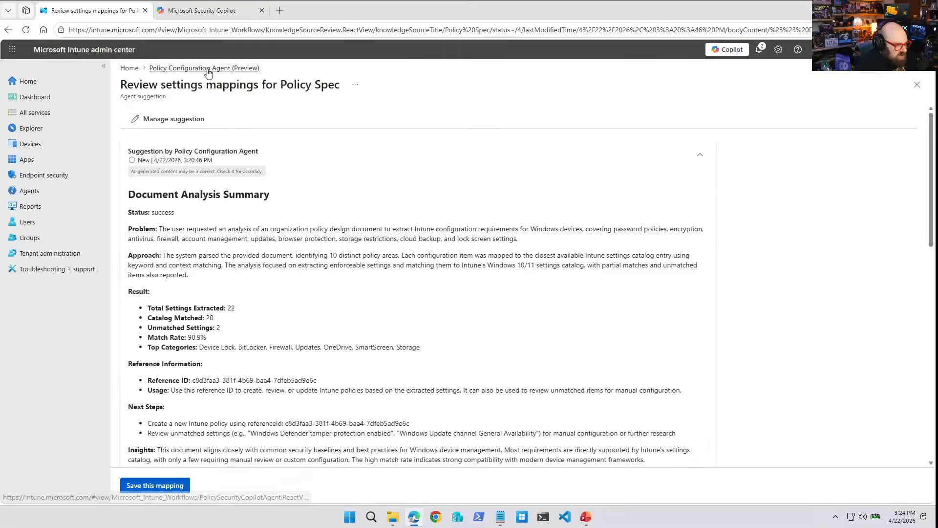
pyautogui.click(208, 69)
pyautogui.click(184, 149)
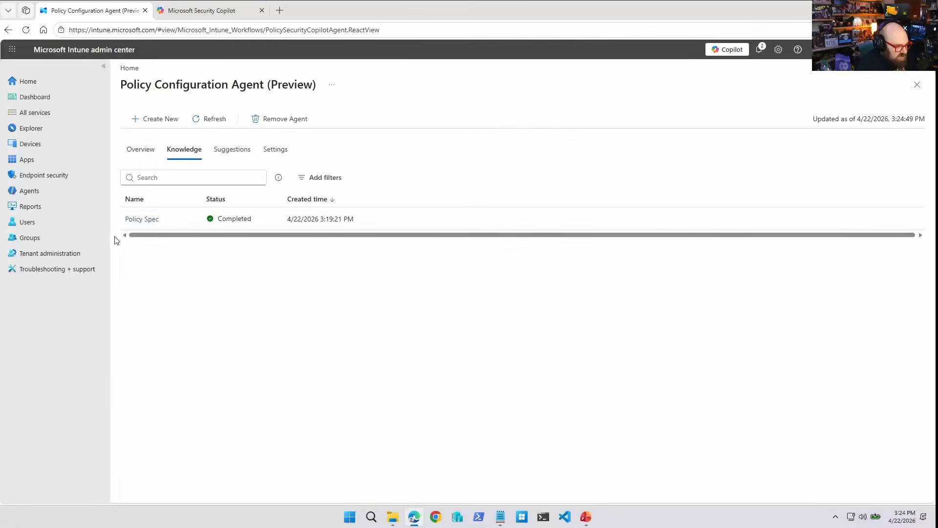
pyautogui.click(135, 228)
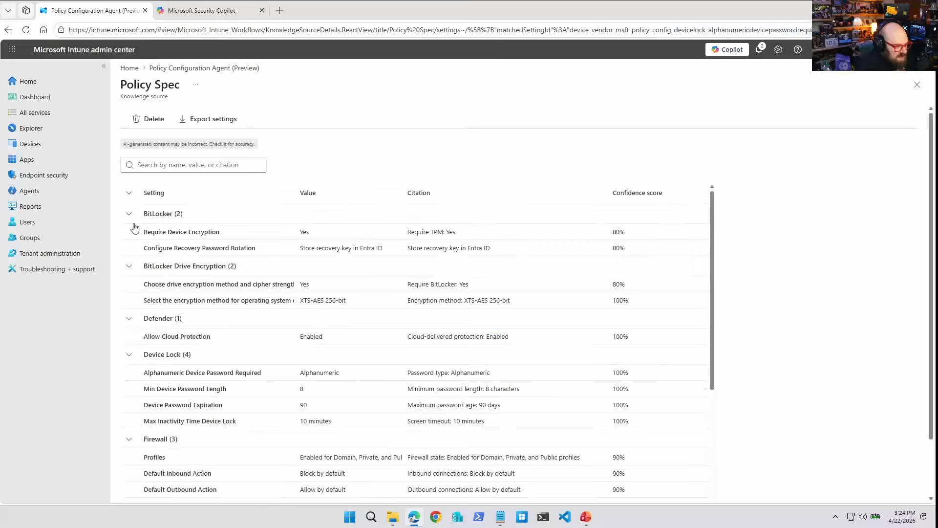
pyautogui.scroll(-1, 193, 351)
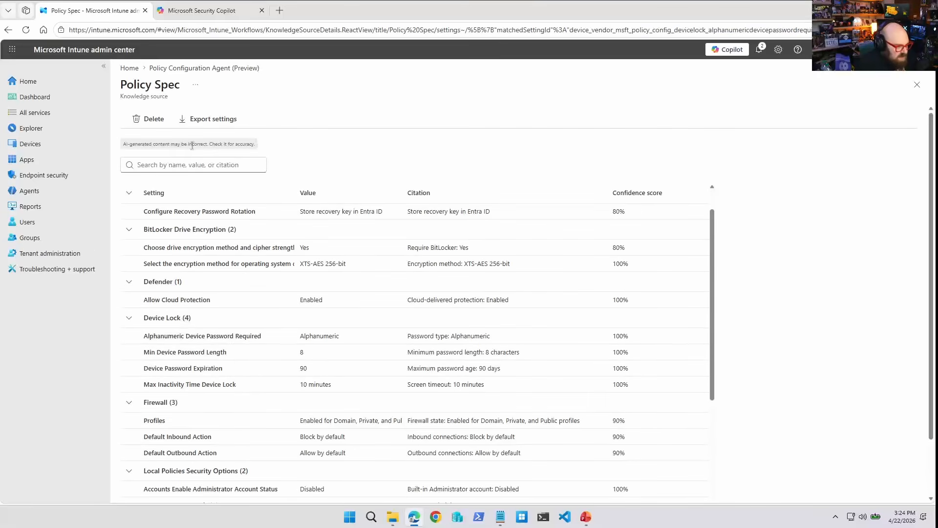
# Start a new policy draft named Copilot Firewall, described as "Firewall policy created by copilot from spec doc", using the Policy Spec knowledge source.
pyautogui.click(198, 68)
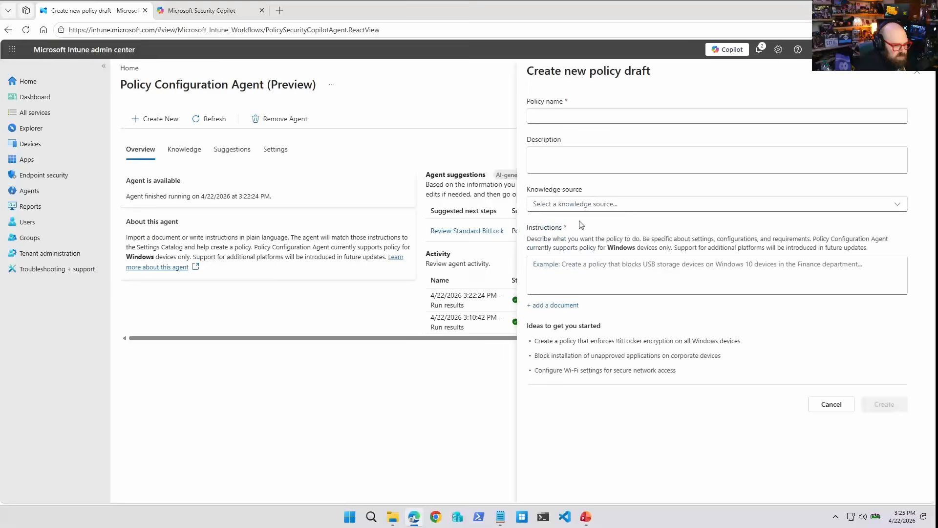
pyautogui.write('De')
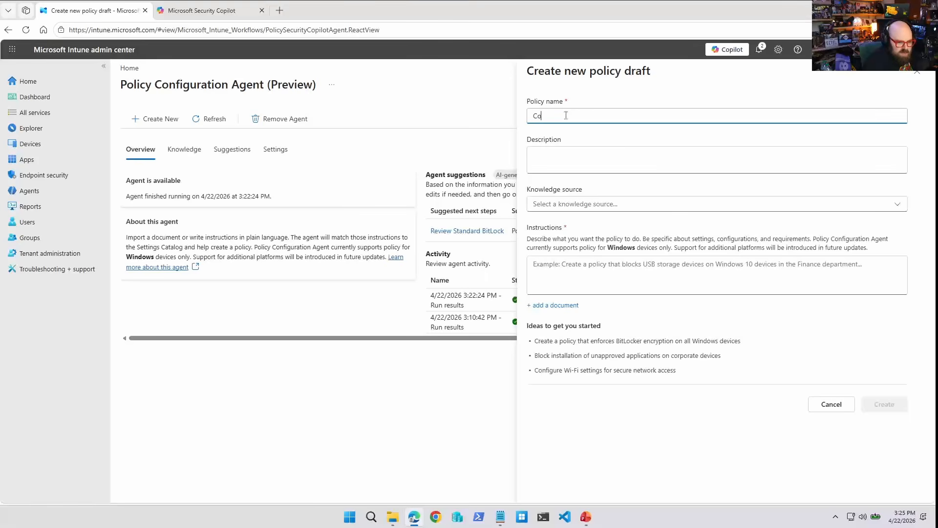
pyautogui.write('l')
pyautogui.press('Tab')
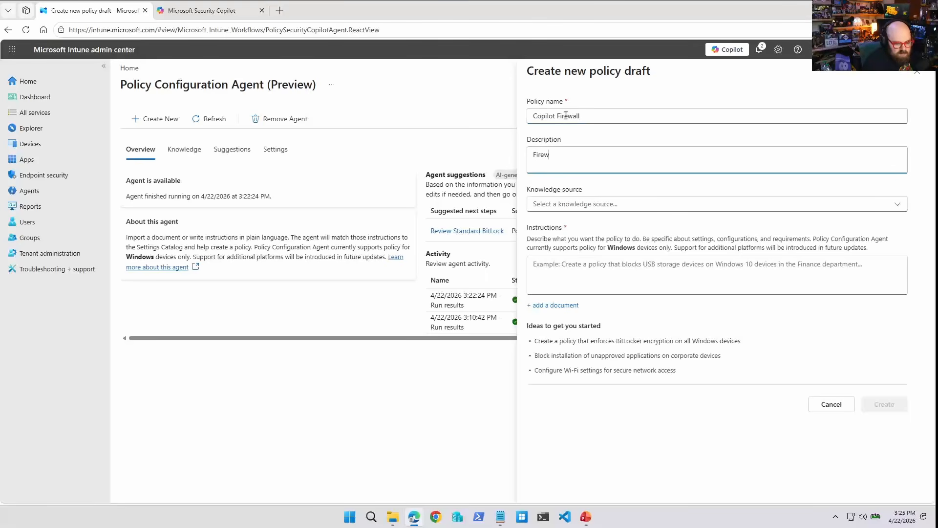
pyautogui.write('Firewall policy created by co')
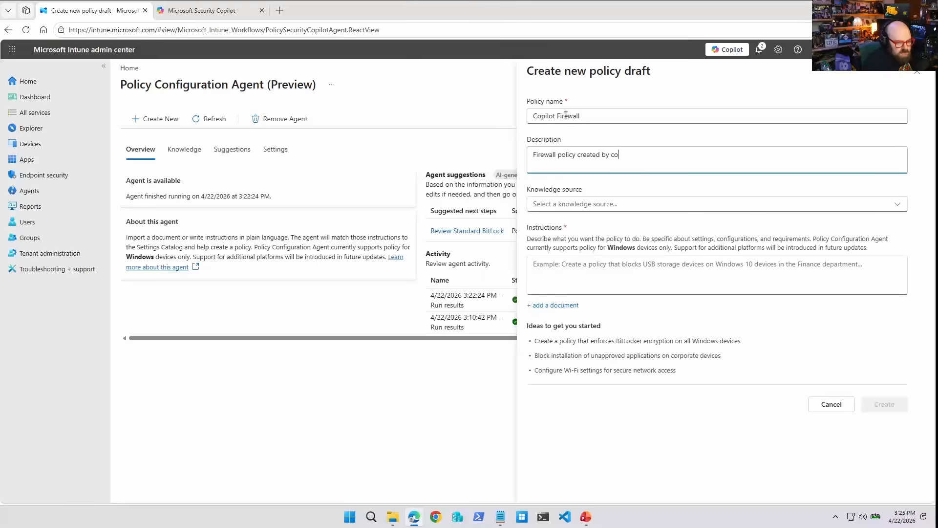
pyautogui.write('pilot from spec doc')
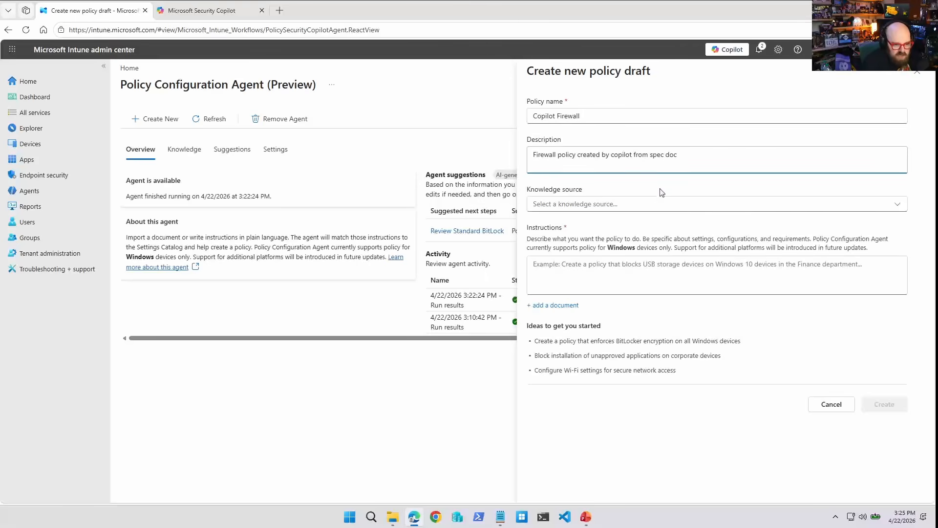
pyautogui.click(658, 204)
pyautogui.click(567, 223)
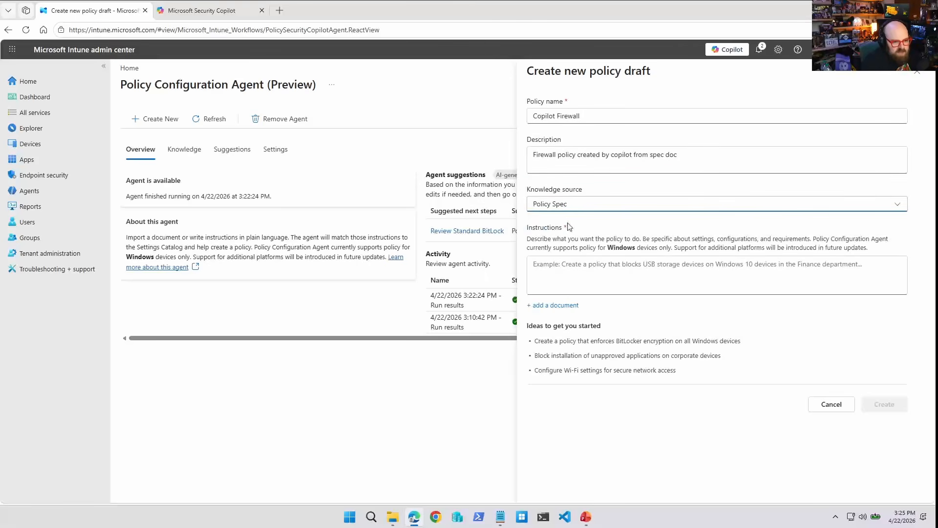
# Enter the instructions "Create the firewall policy using settings from the Policy Spec" and create the draft.
pyautogui.click(568, 278)
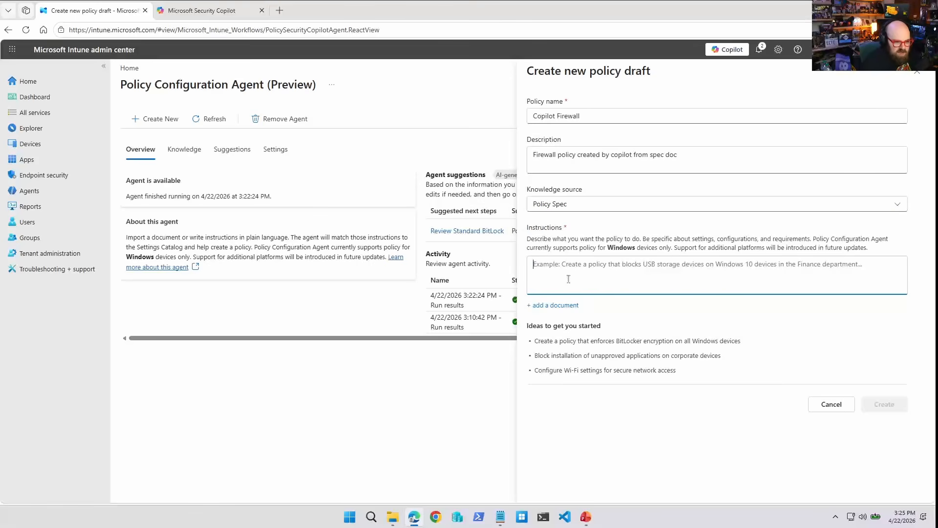
pyautogui.write('C')
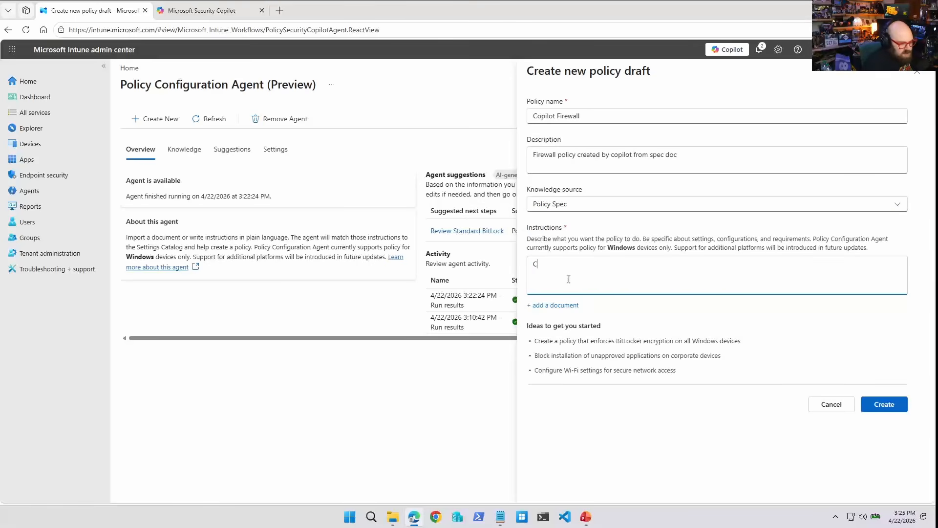
pyautogui.write('reate the firewall policy using settings from the Policy Spec doc')
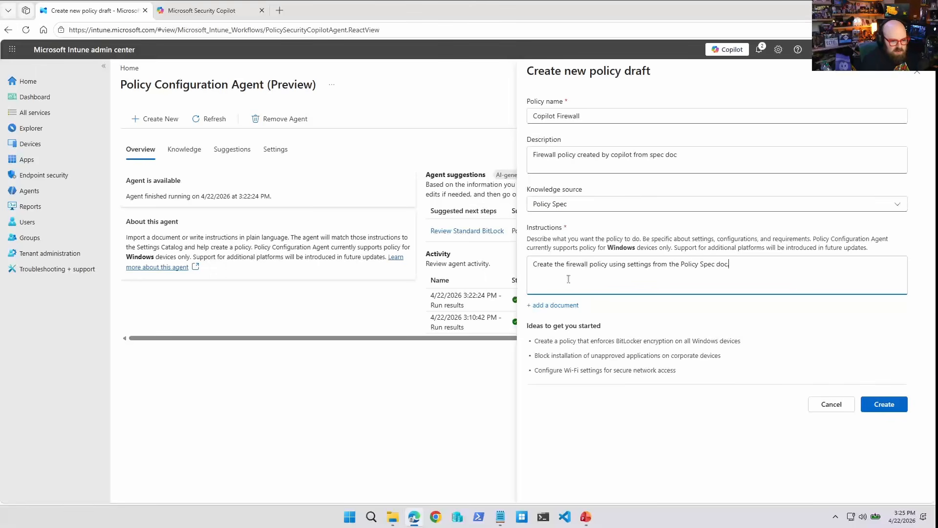
pyautogui.click(887, 404)
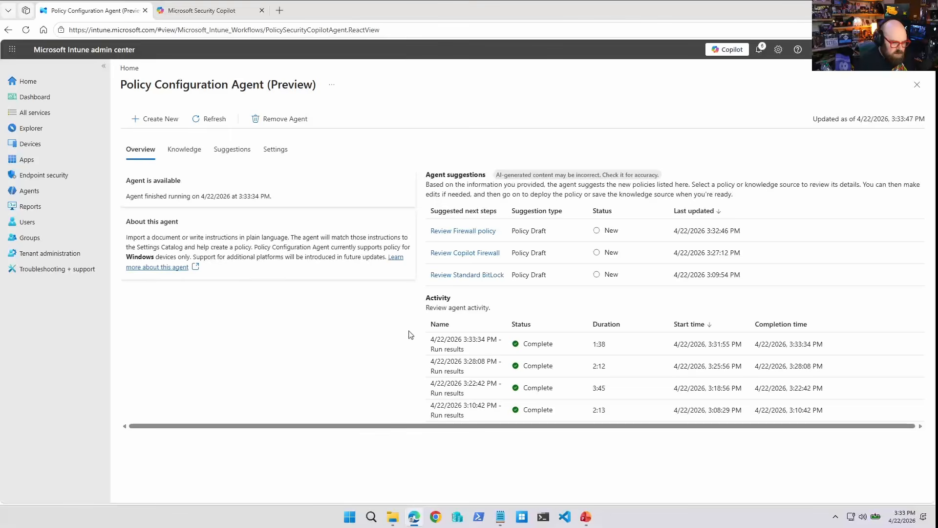
# Open the Firewall policy suggestion and review its AI summary and policy details.
pyautogui.click(465, 234)
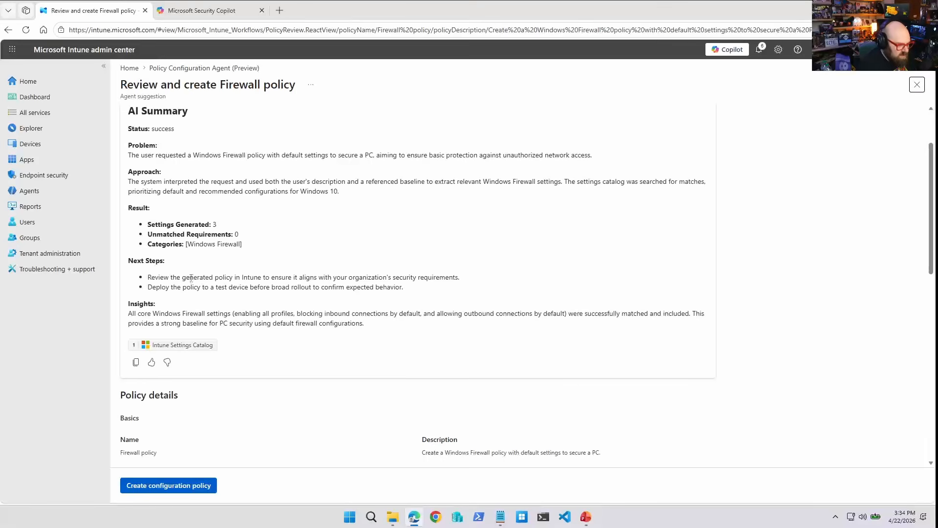
pyautogui.scroll(2, 215, 360)
pyautogui.scroll(-8, 213, 360)
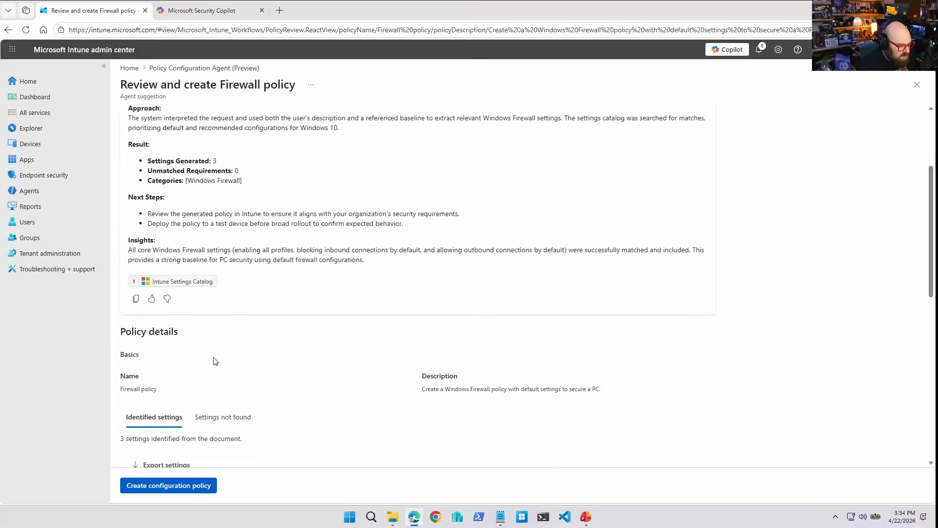
pyautogui.scroll(3, 173, 320)
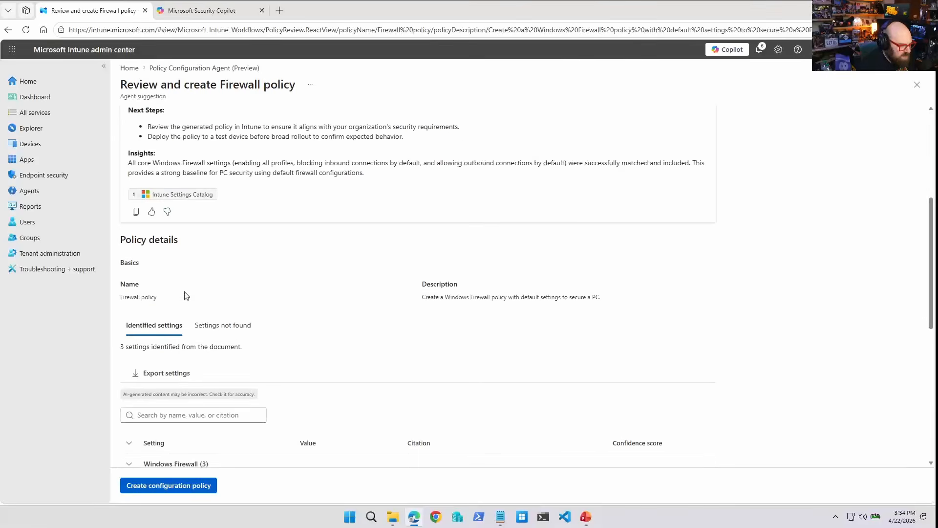
pyautogui.scroll(3, 187, 297)
# Compare the firewall configuration lines in the Device Policy text document with the policy's identified Windows Firewall settings.
pyautogui.click(500, 516)
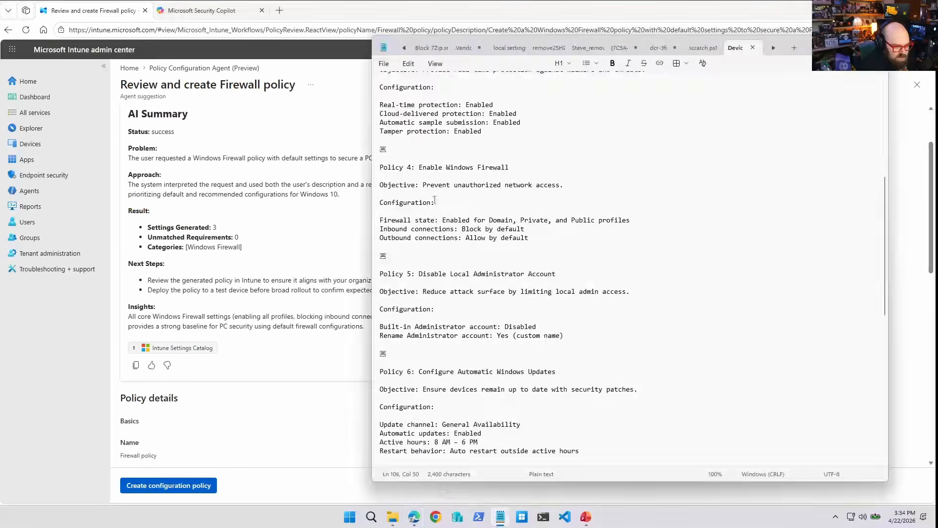
pyautogui.moveTo(559, 243); pyautogui.dragTo(379, 221)
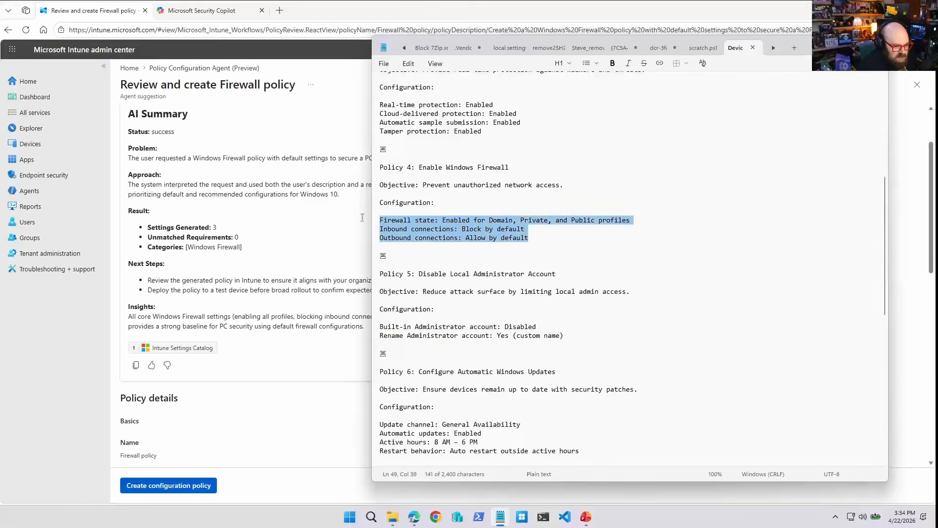
pyautogui.click(610, 258)
pyautogui.click(230, 324)
pyautogui.scroll(-4, 230, 325)
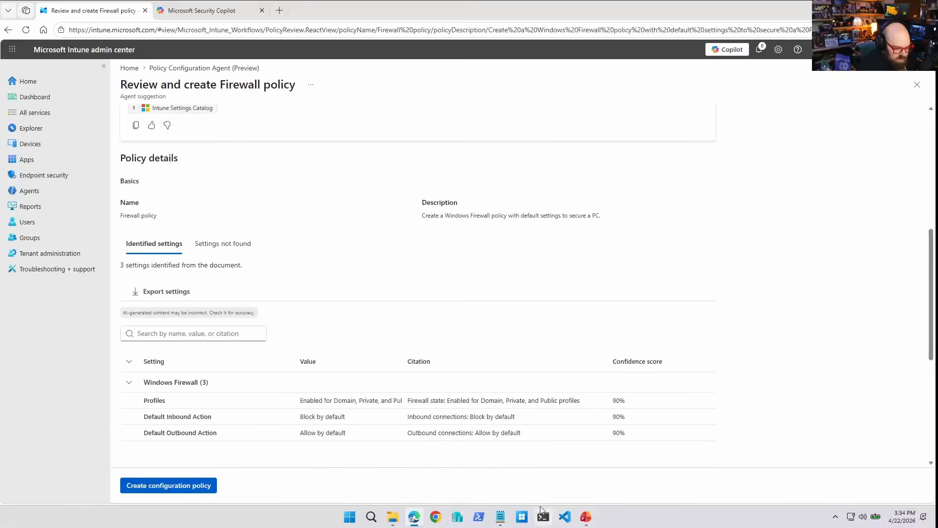
pyautogui.click(500, 517)
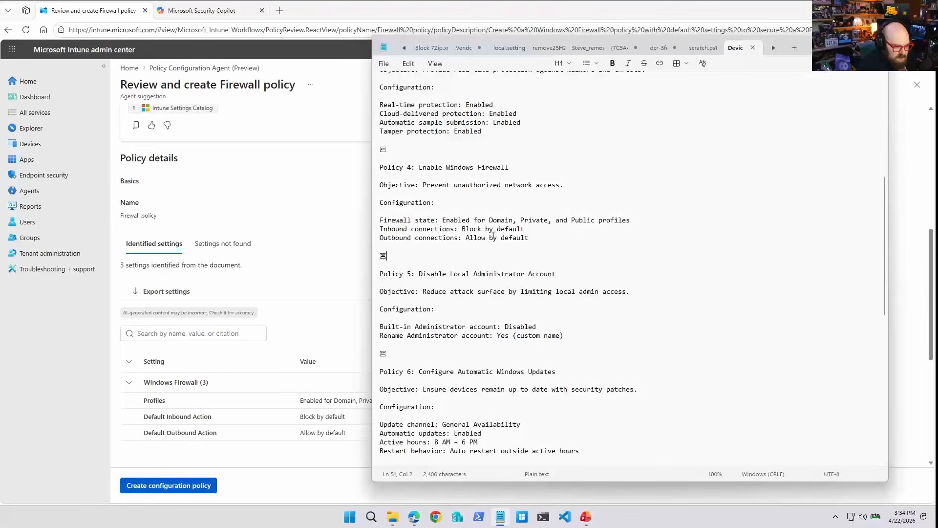
pyautogui.click(336, 268)
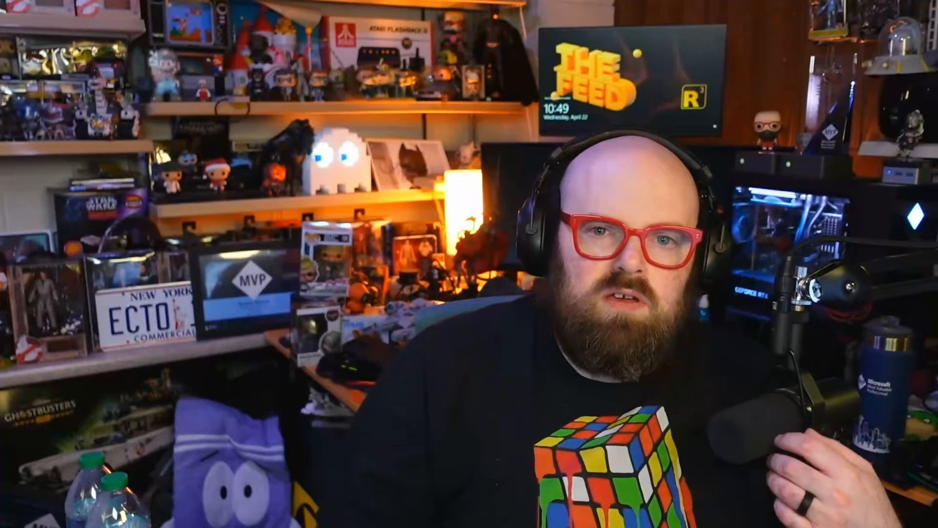